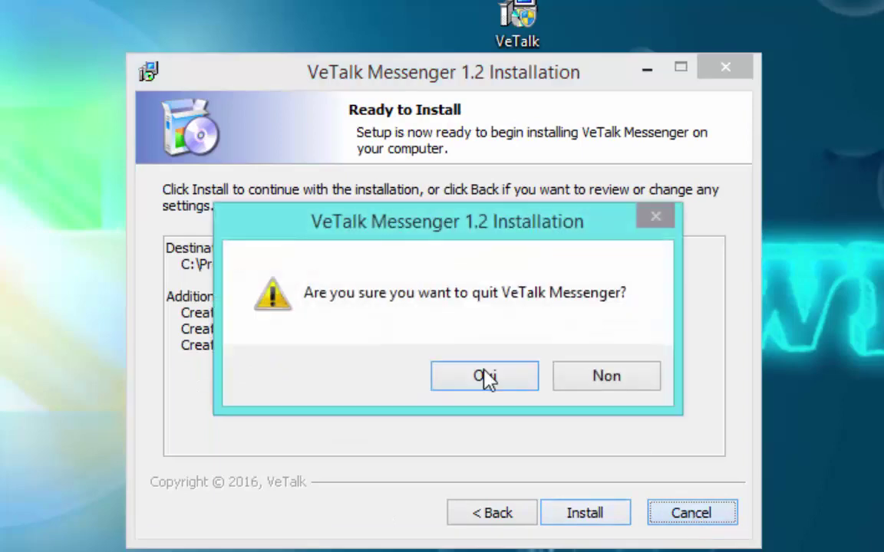
Quit the VeTalk 1.2 setup, launch VeTalk Messenger, and open the new-account Registration form.
left_click(493, 379)
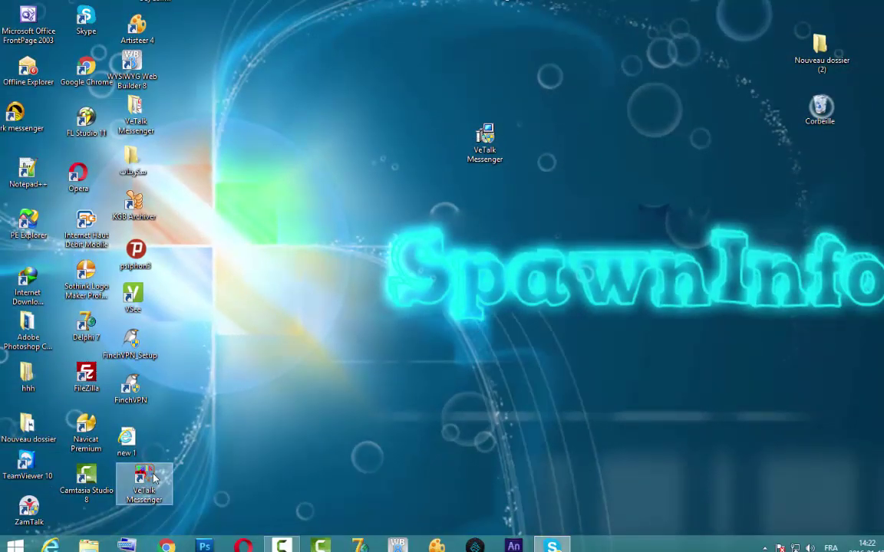
double_click(164, 474)
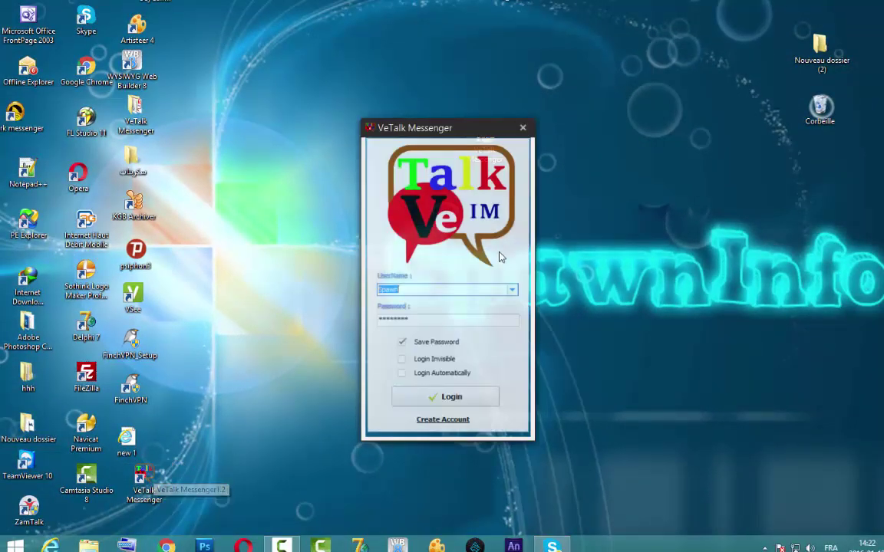
left_click_drag(464, 128, 509, 55)
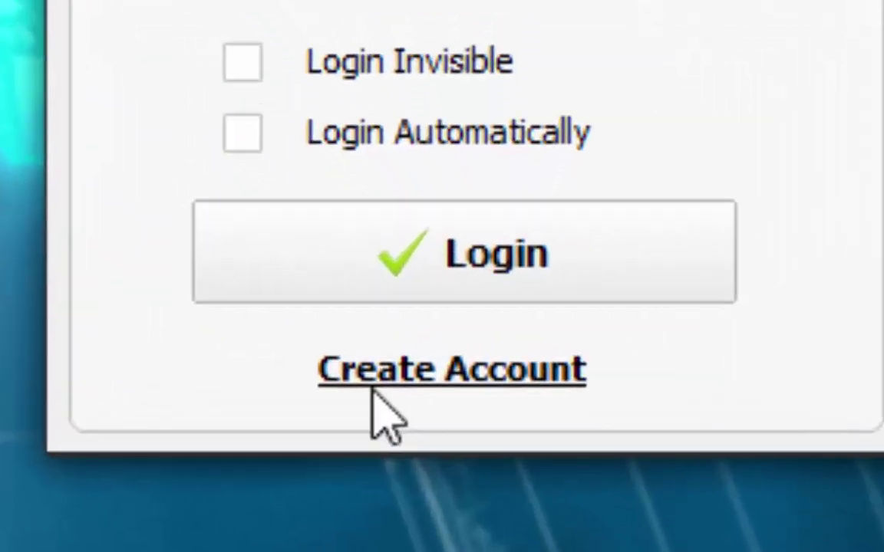
left_click(514, 376)
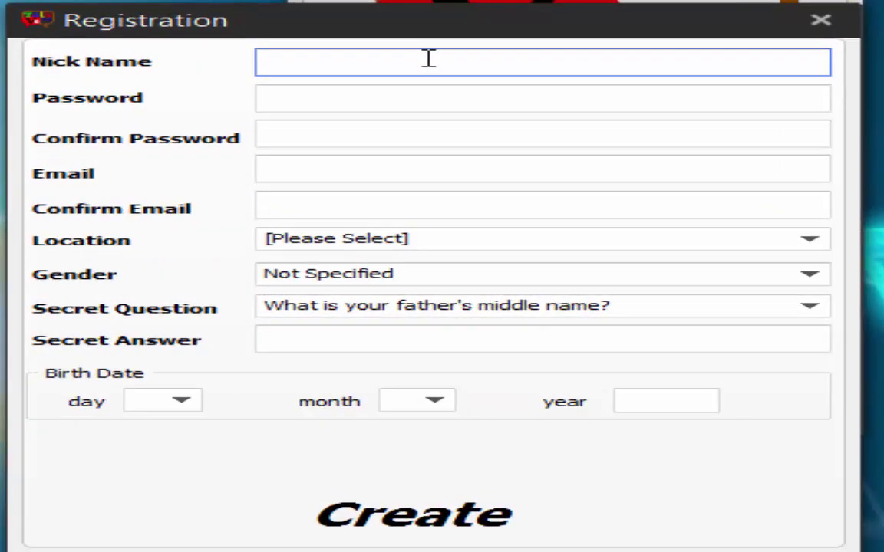
Enter a nickname, the account password twice, and the e-mail address.
type("Spawn")
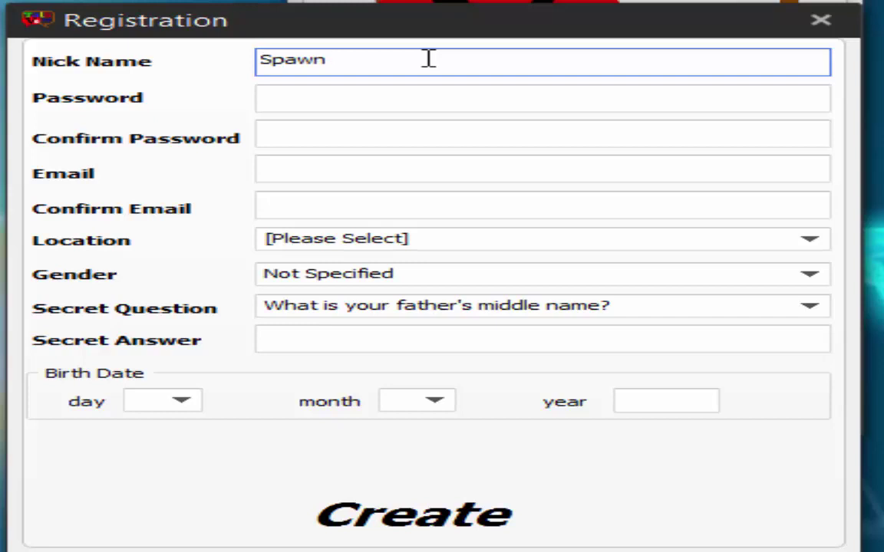
type("info")
key("Tab")
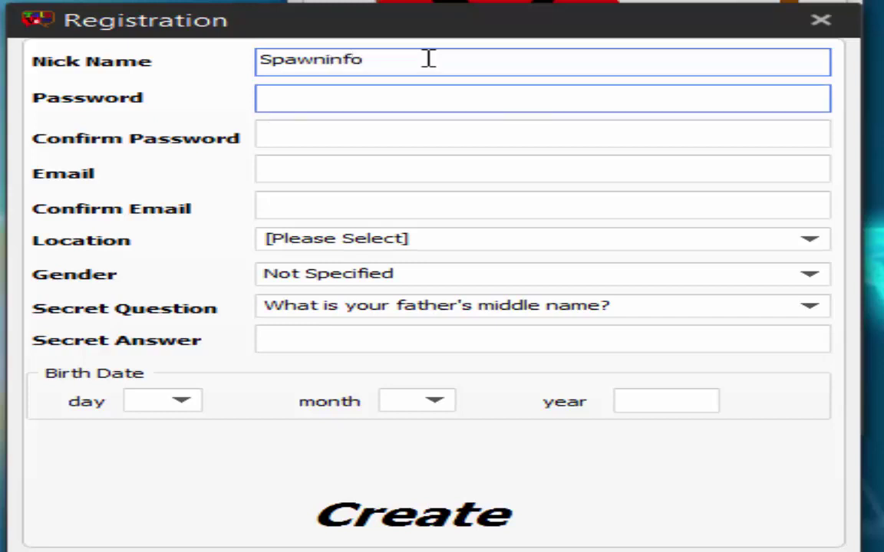
type("*******")
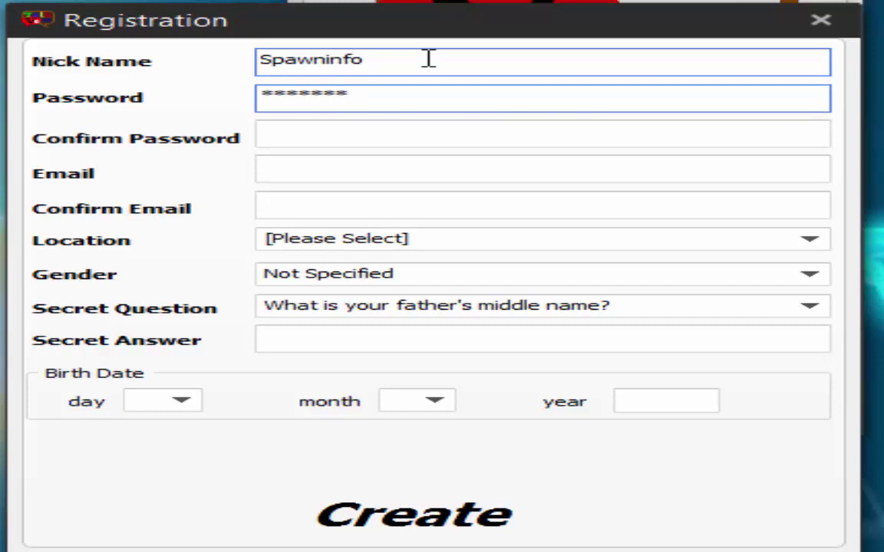
key("Tab")
type("**")
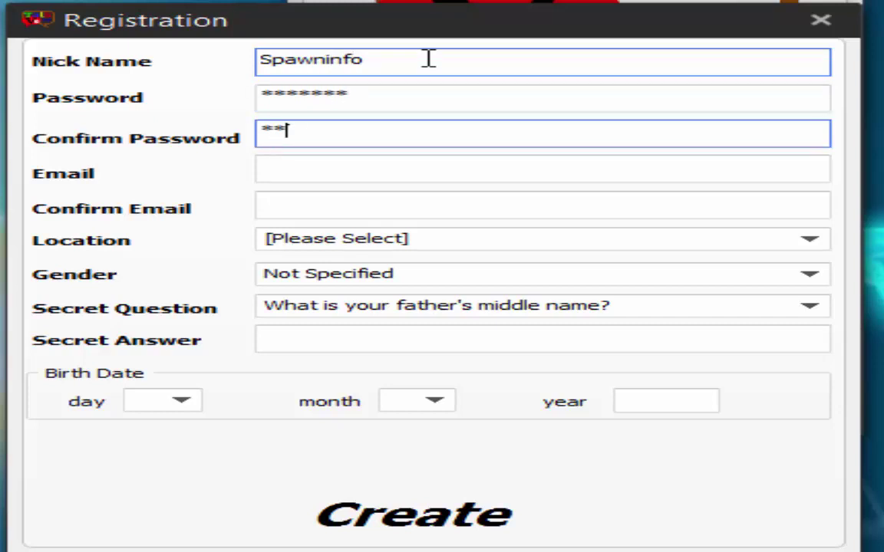
type("*****")
key("Tab")
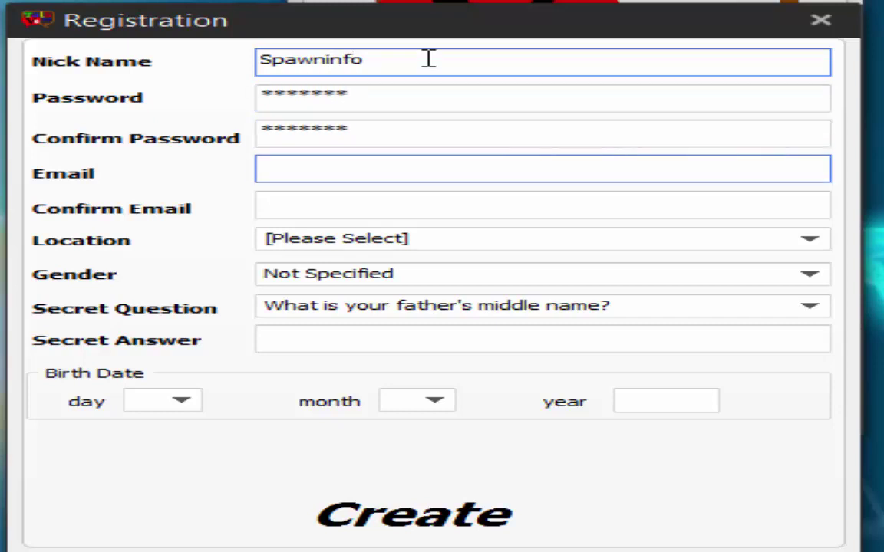
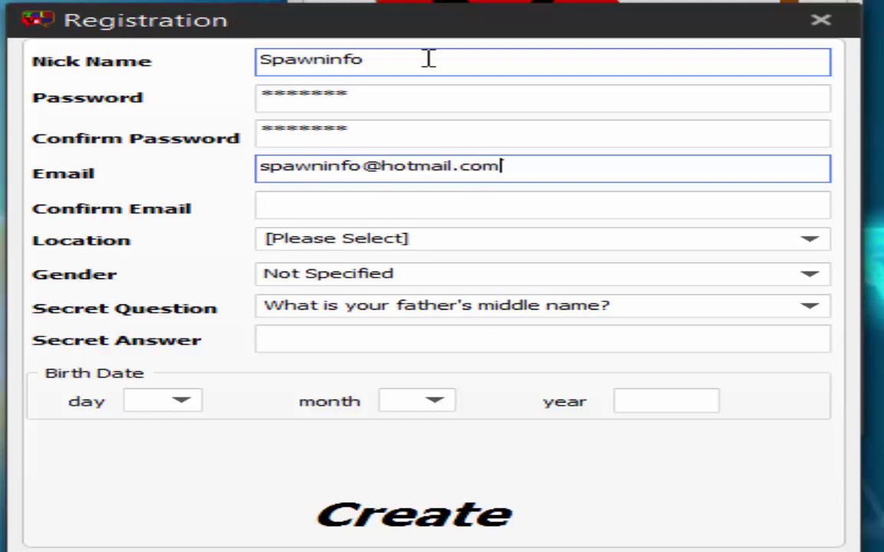
Copy the e-mail address into the Confirm Email field.
left_click_drag(540, 167, 79, 171)
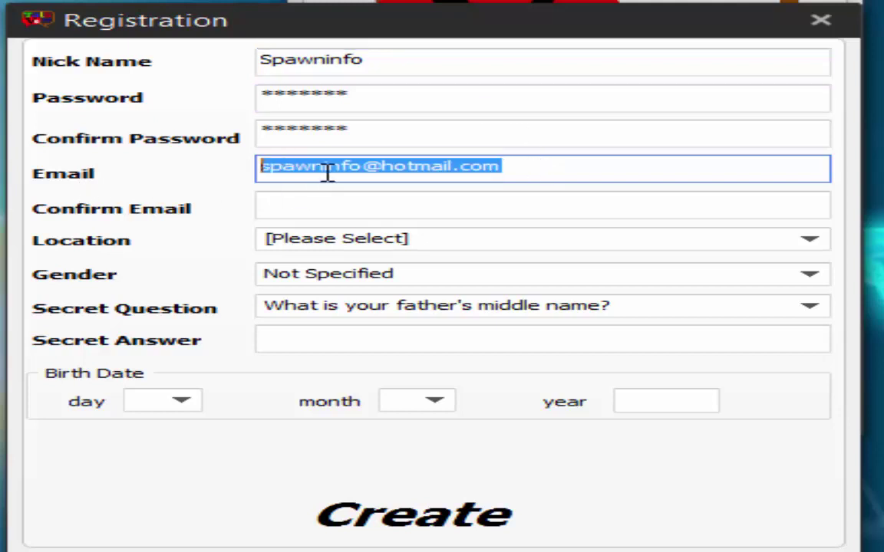
right_click(323, 173)
left_click(445, 247)
left_click(363, 201)
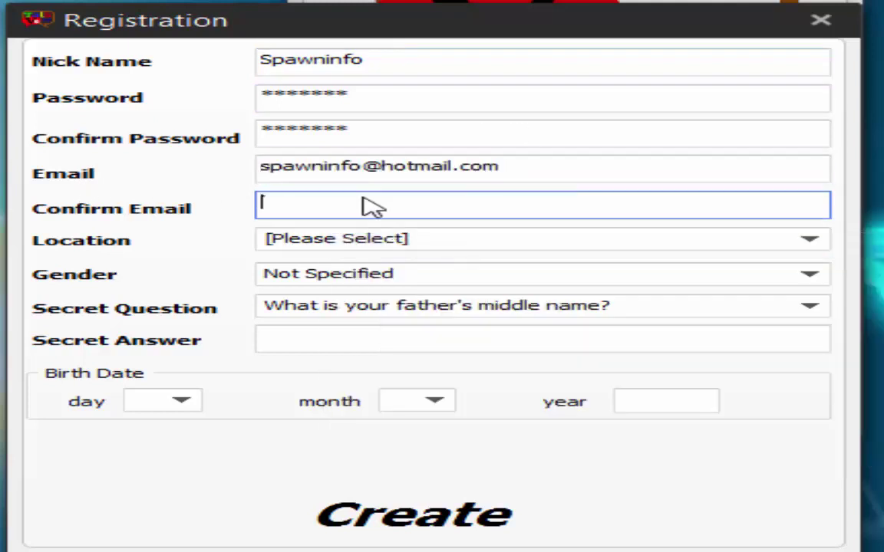
right_click(364, 201)
left_click(498, 298)
Set the location to Morocco and the gender to Male.
left_click(533, 239)
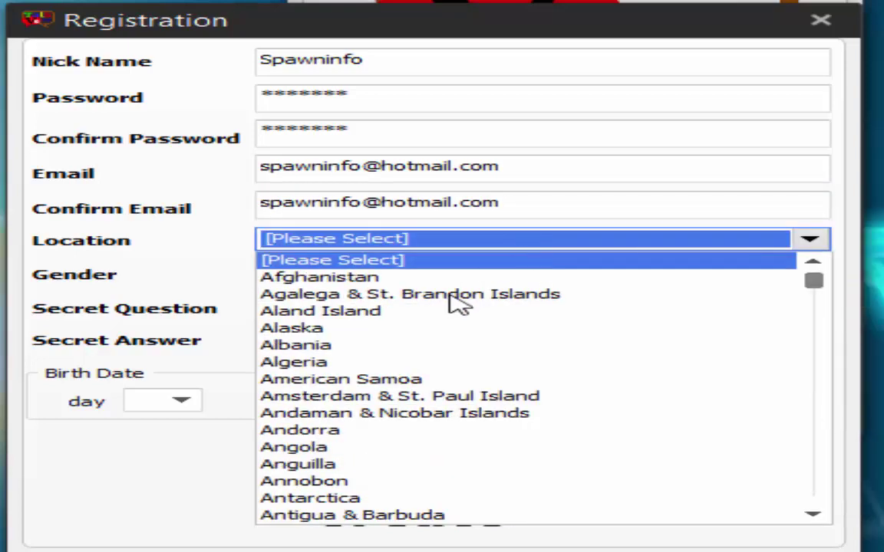
scroll(453, 336, "down", 6)
scroll(453, 335, "down", 20)
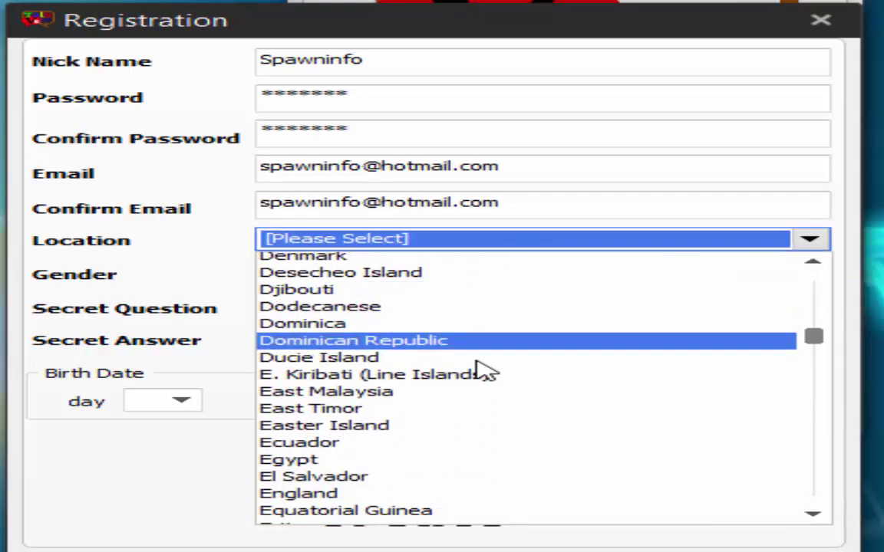
scroll(484, 371, "down", 2)
scroll(484, 371, "up", 2)
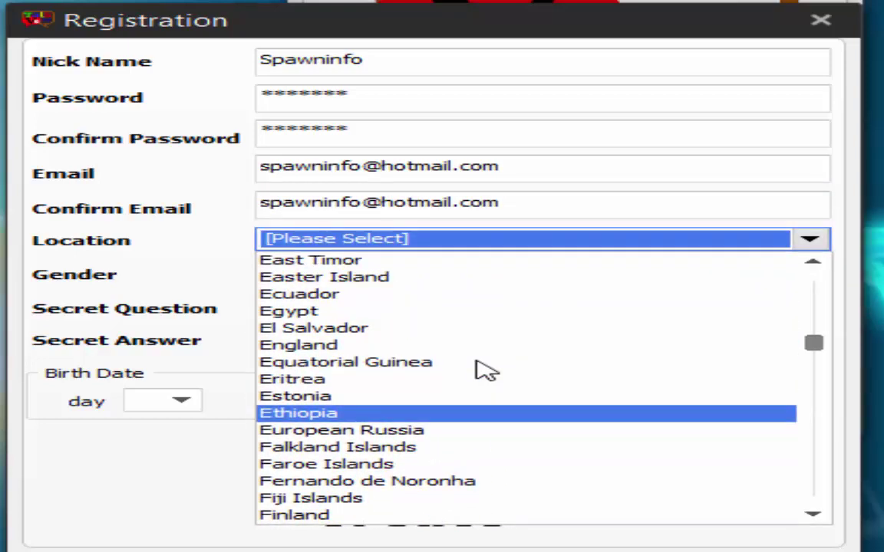
key("m")
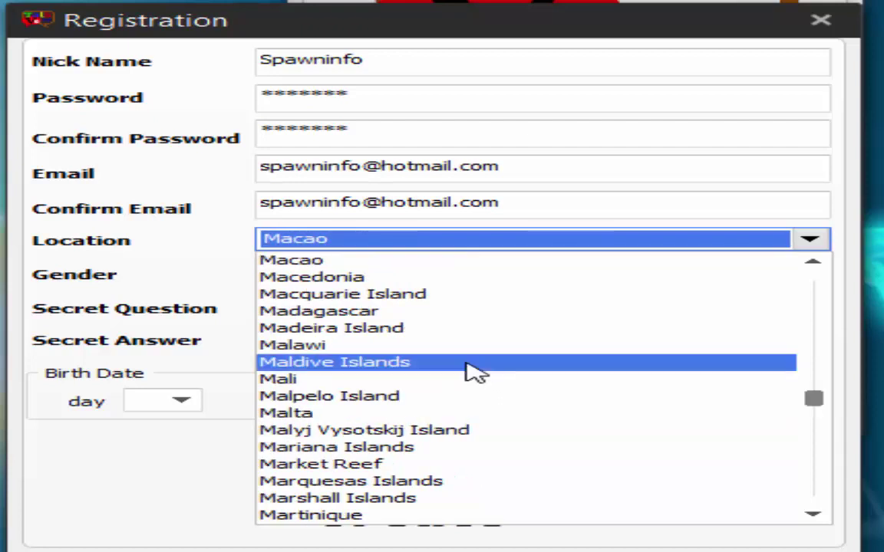
key("Down")
key("Down")
key("Down")
key("Down")
key("Down")
key("Down")
key("Down")
key("Down")
key("Down")
key("Down")
key("Down")
key("Down")
key("Down")
key("Down")
key("Down")
key("Down")
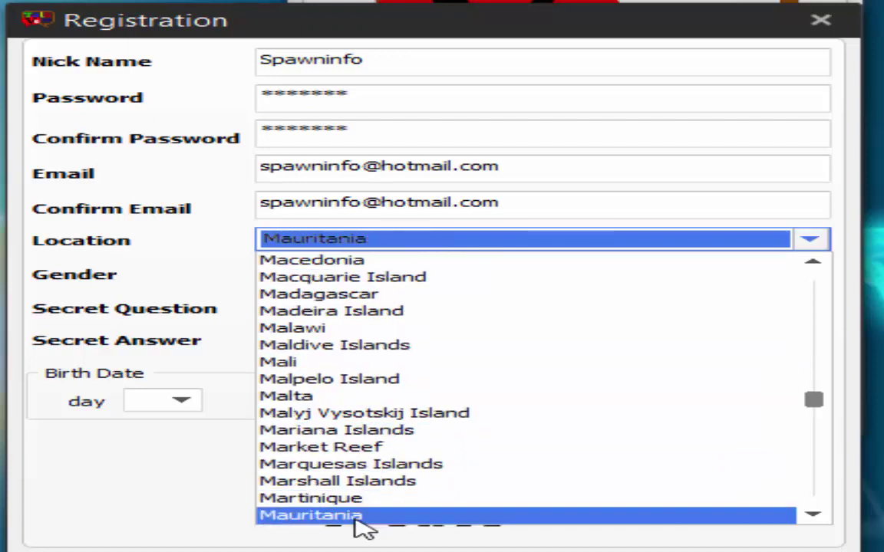
scroll(362, 528, "down", 1)
scroll(359, 518, "down", 1)
scroll(385, 470, "down", 2)
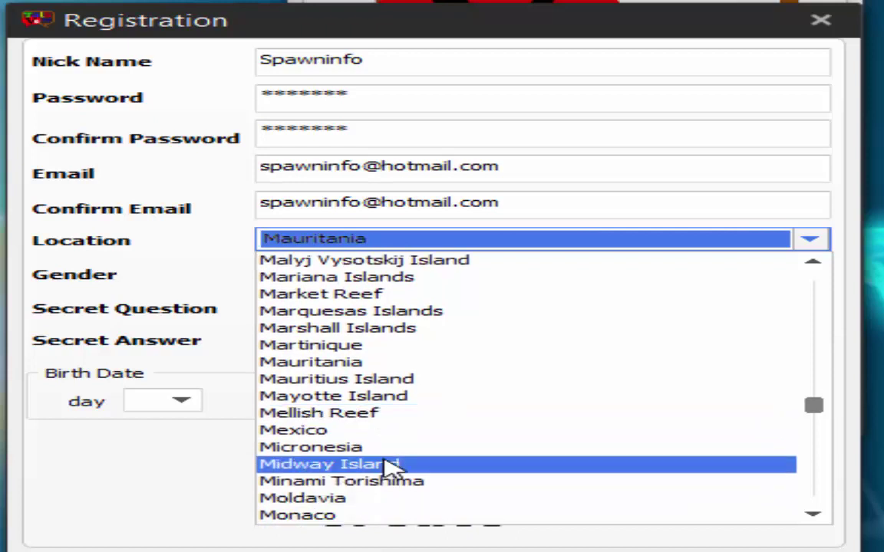
scroll(395, 469, "down", 1)
left_click(341, 480)
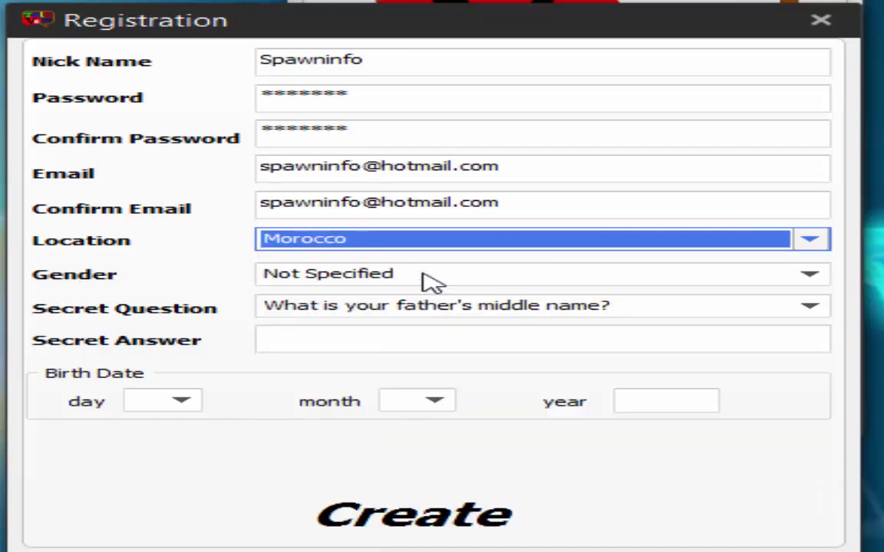
left_click(443, 288)
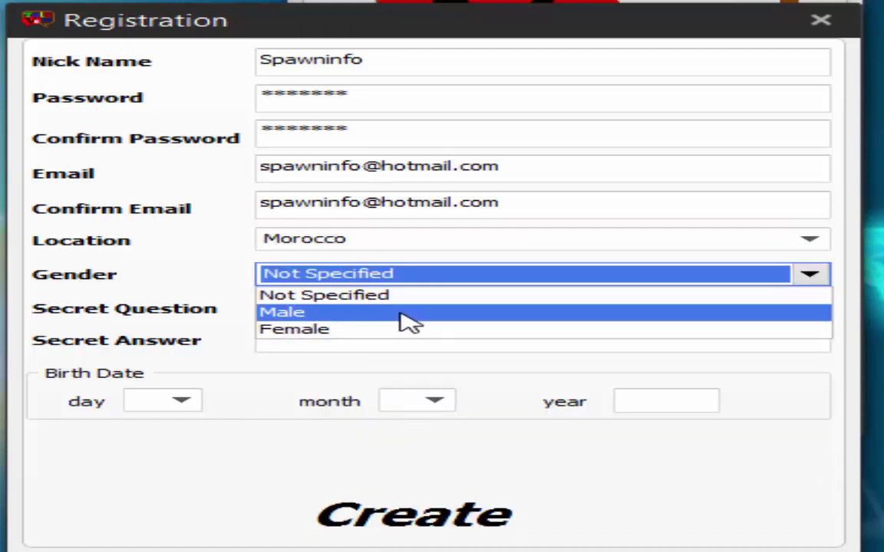
left_click(407, 321)
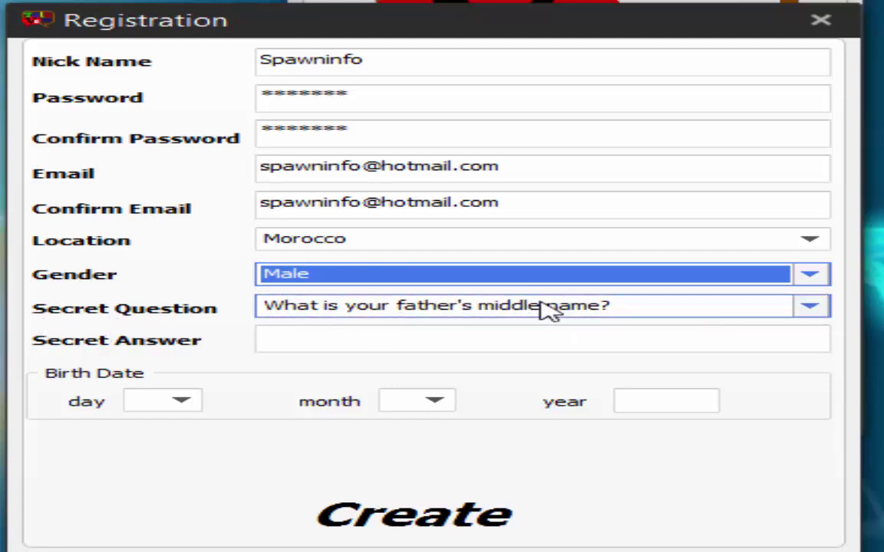
Choose 'Who was your childhood hero?' as the secret question and enter the secret answer.
left_click(808, 306)
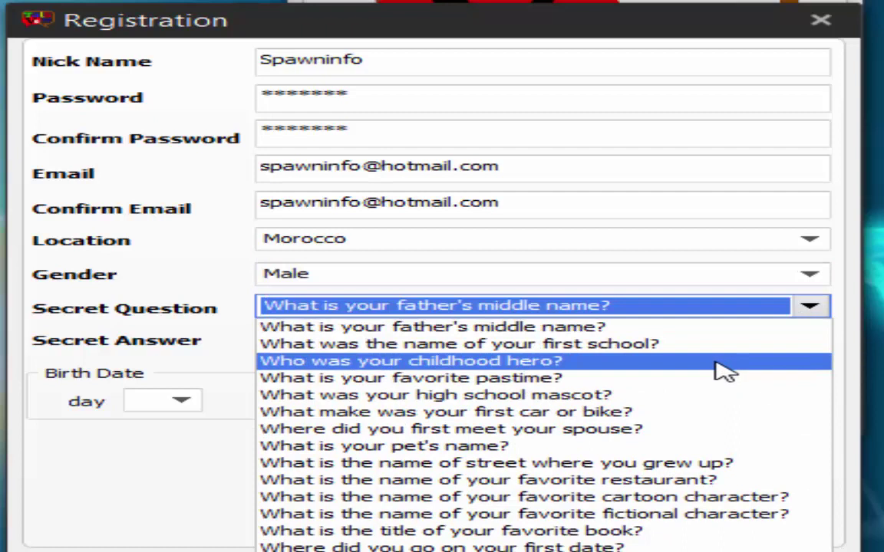
left_click(724, 371)
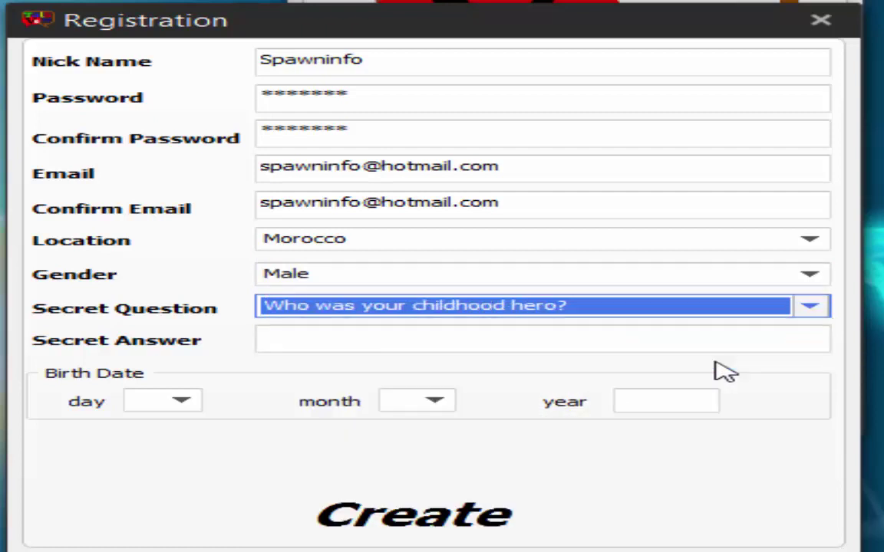
left_click(666, 341)
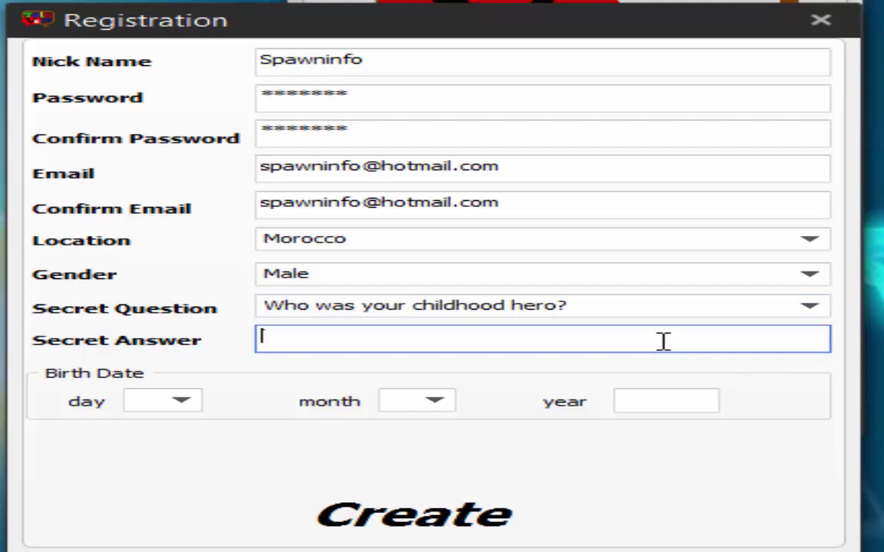
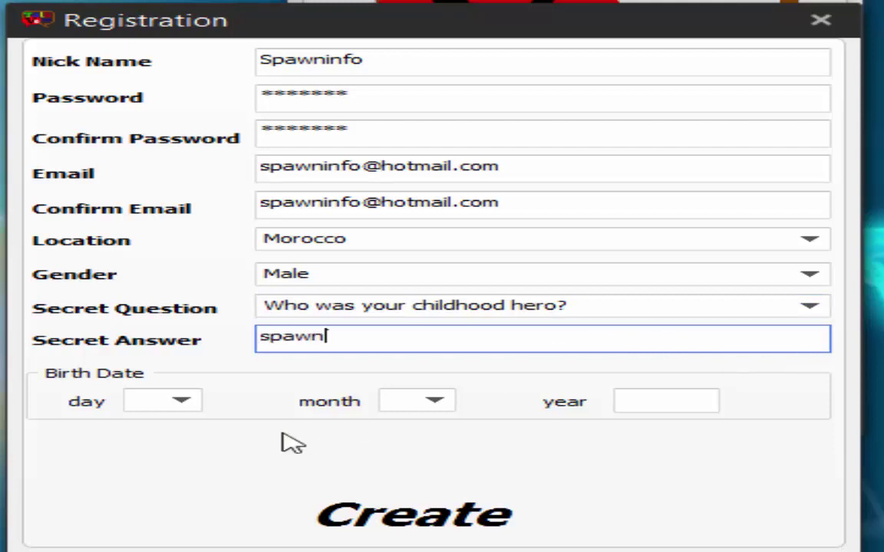
left_click(182, 405)
left_click(159, 437)
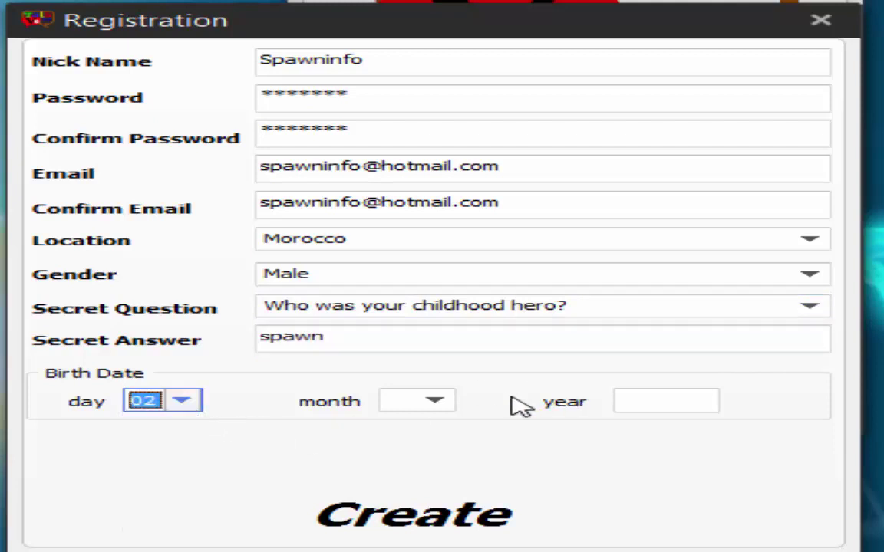
left_click(435, 402)
left_click(393, 437)
left_click(644, 402)
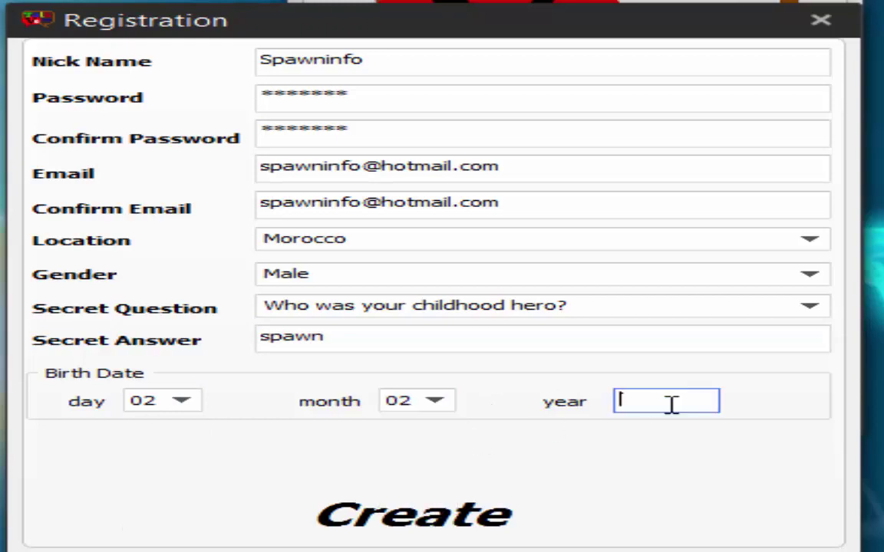
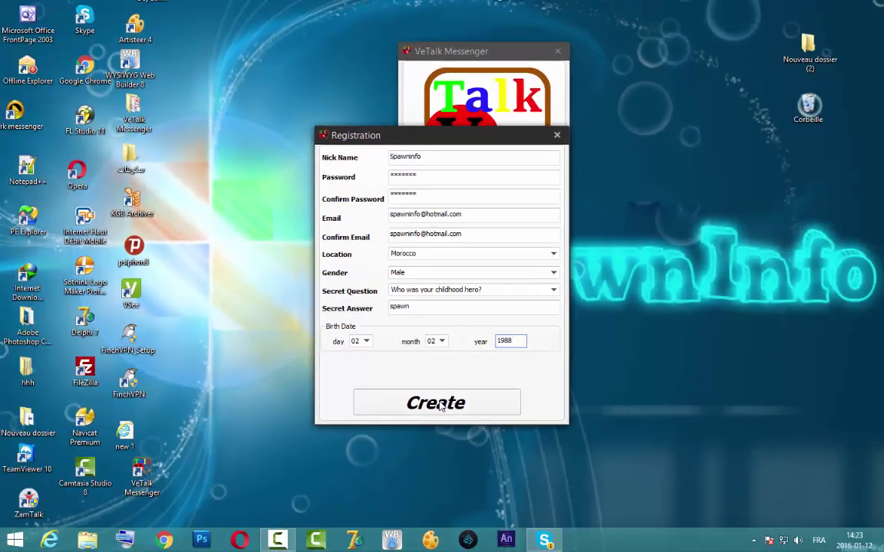
Submit the registration, acknowledge the account-created message, and move the login window lower.
left_click(427, 465)
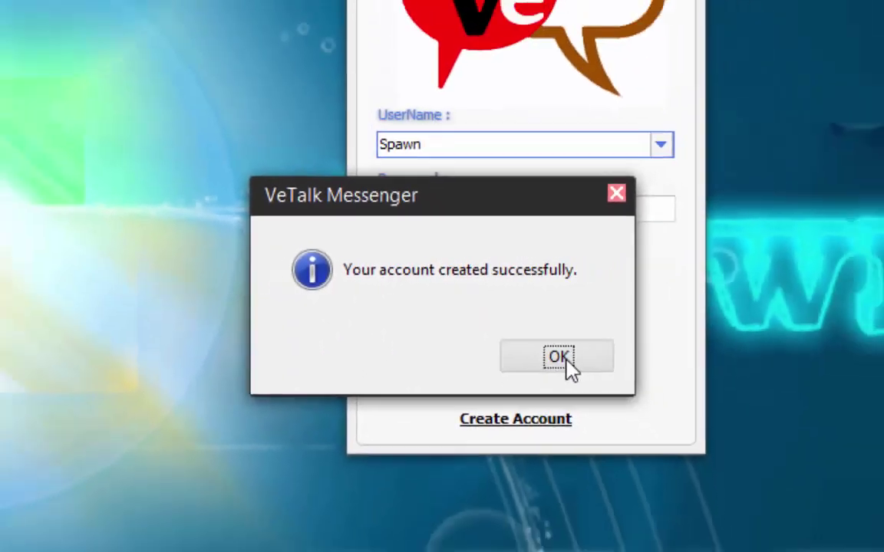
left_click(643, 413)
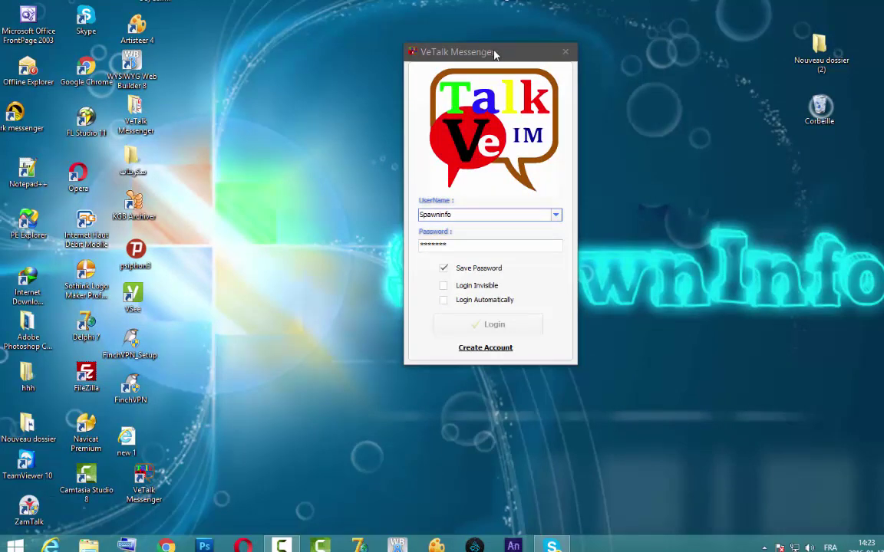
left_click_drag(495, 54, 499, 137)
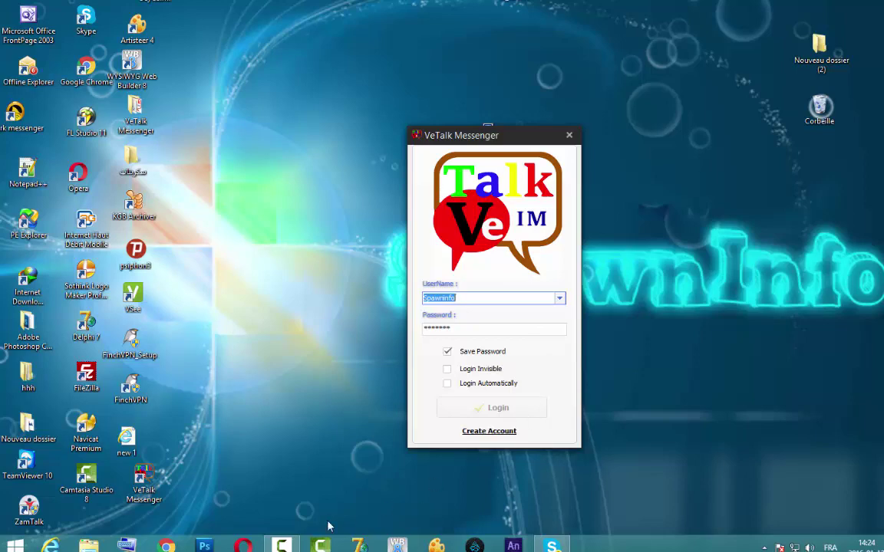
Sign in with the new account and close the Welcome window.
left_click(282, 546)
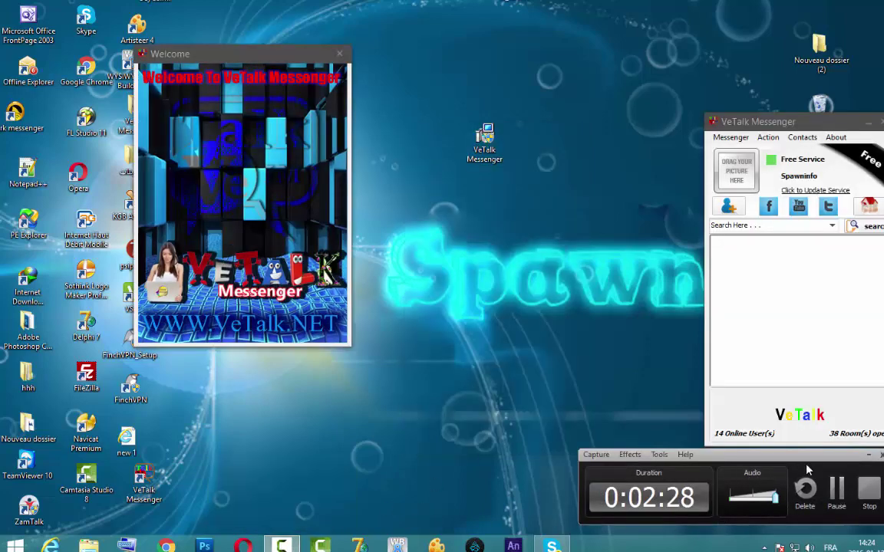
left_click(868, 455)
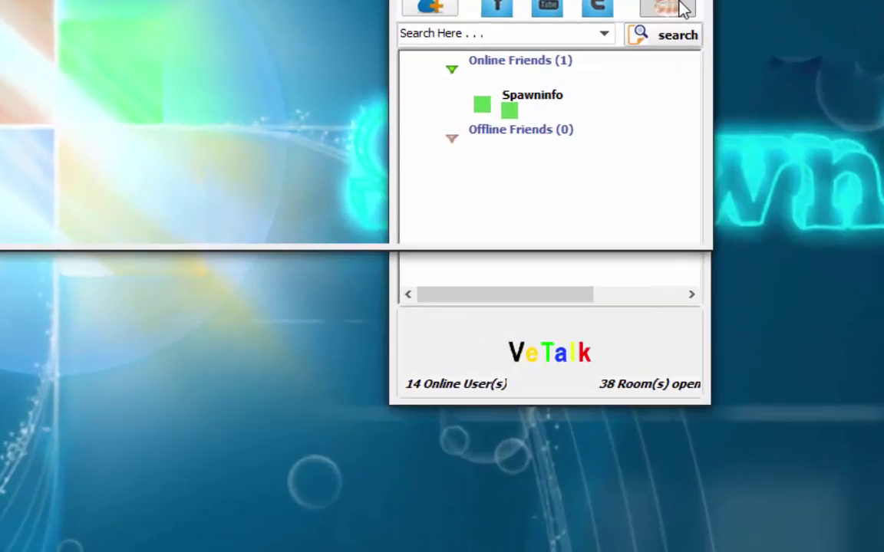
left_click(580, 192)
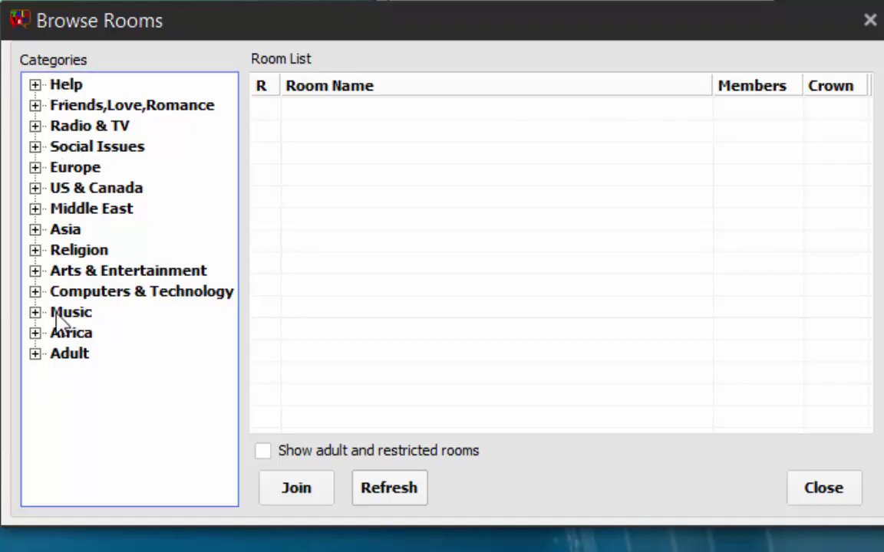
left_click(35, 85)
left_click(119, 106)
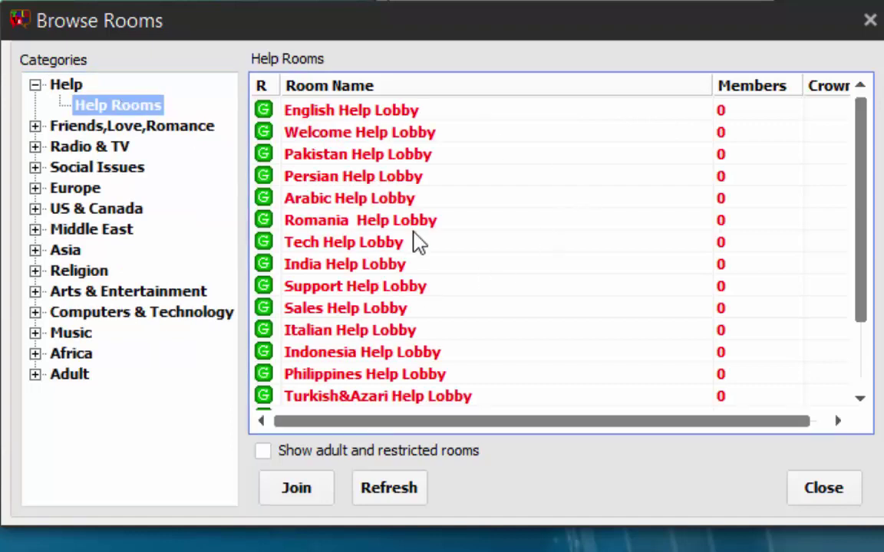
scroll(868, 299, "down", 2)
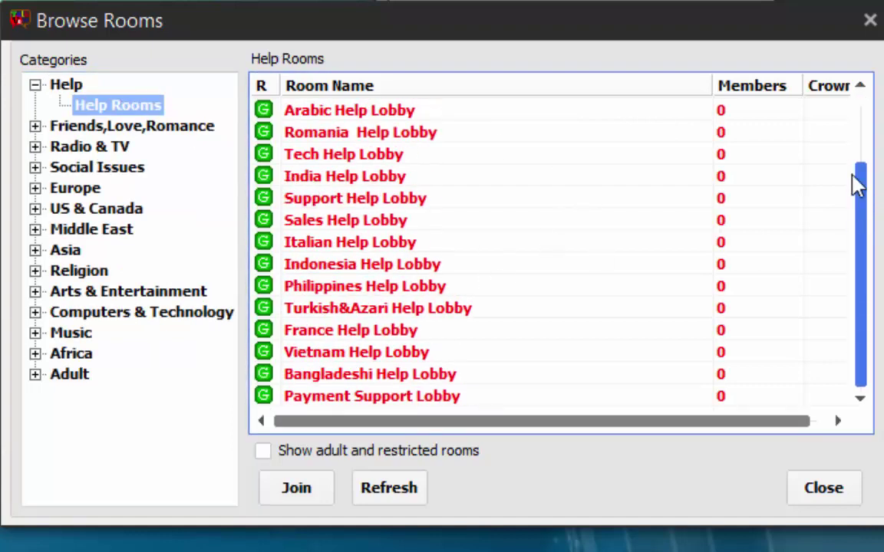
scroll(853, 184, "up", 2)
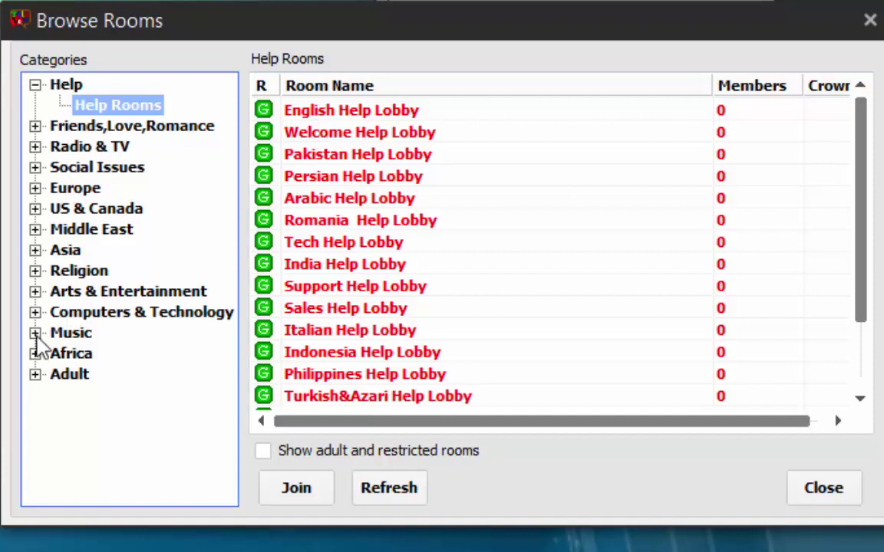
left_click(35, 229)
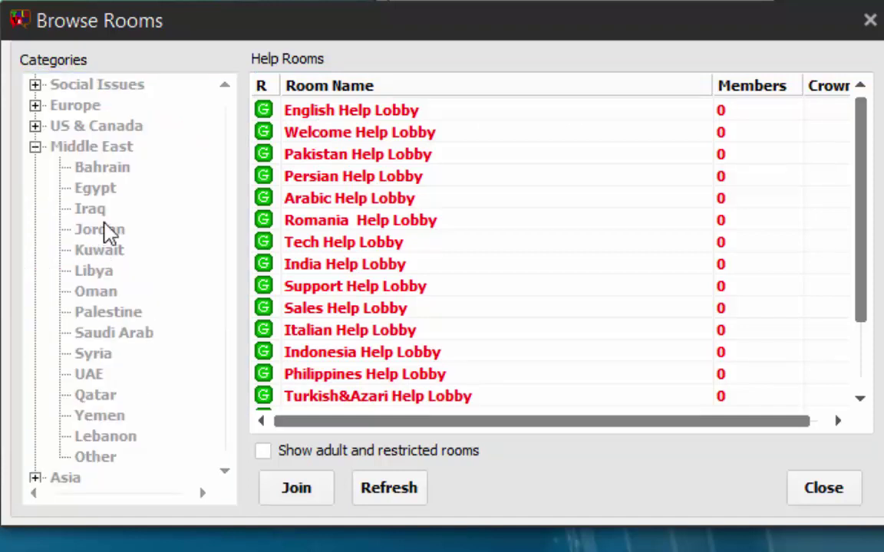
left_click(108, 195)
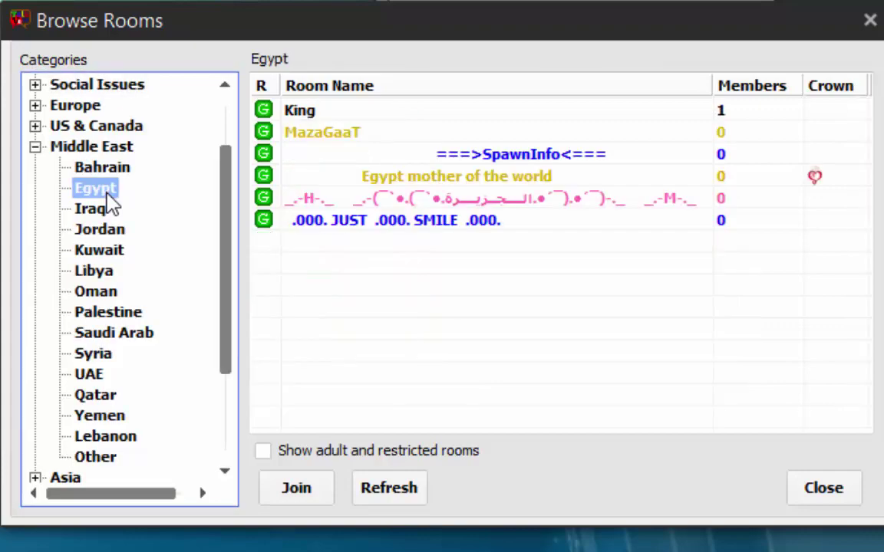
left_click(36, 146)
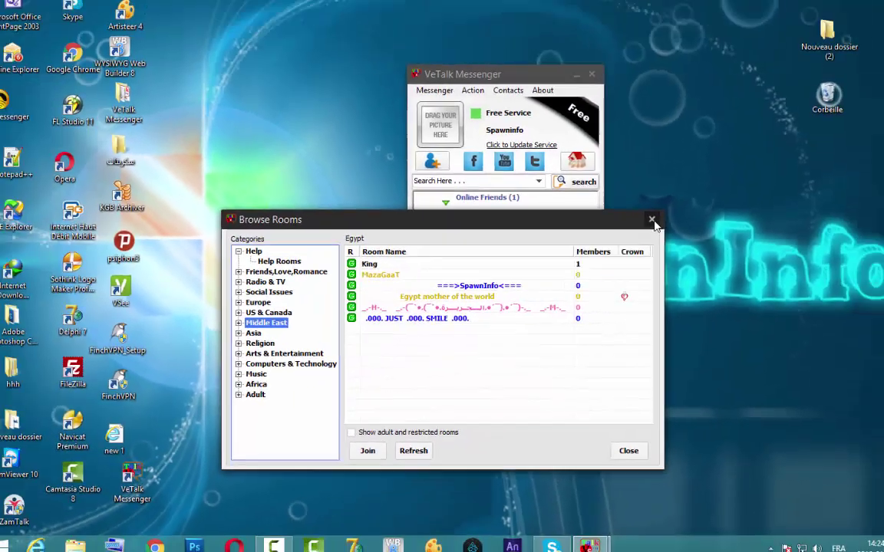
left_click(765, 117)
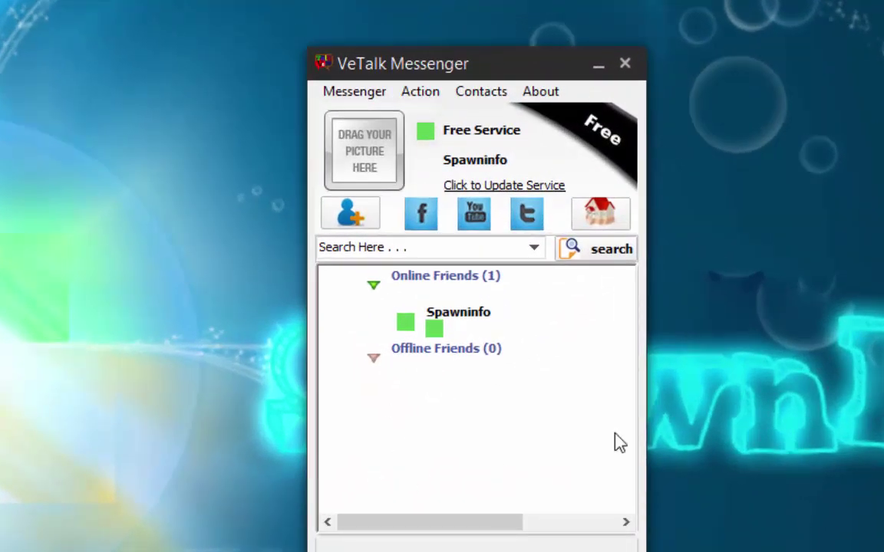
Choose Create /Edit My Room from the Action menu.
left_click(420, 98)
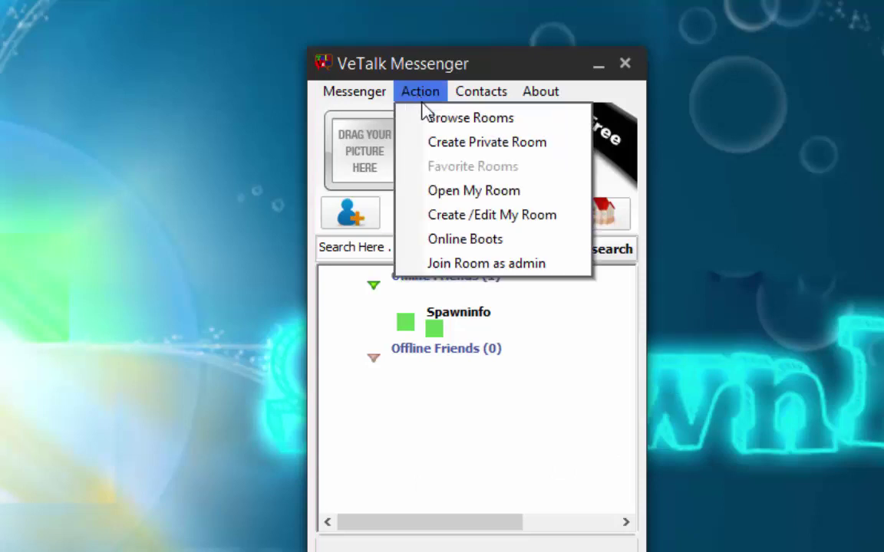
left_click(495, 216)
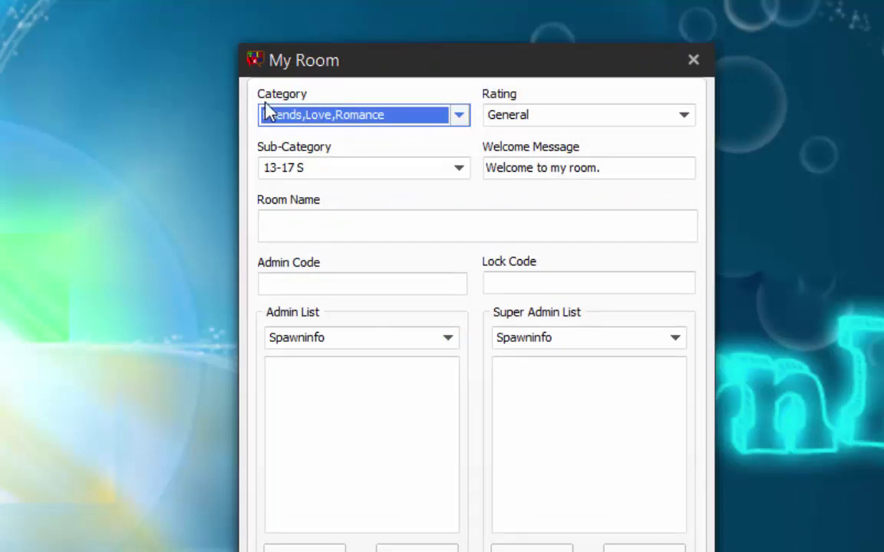
Set the room to Middle East › Egypt with General rating, name it spawnitoinfo, and save.
left_click(465, 116)
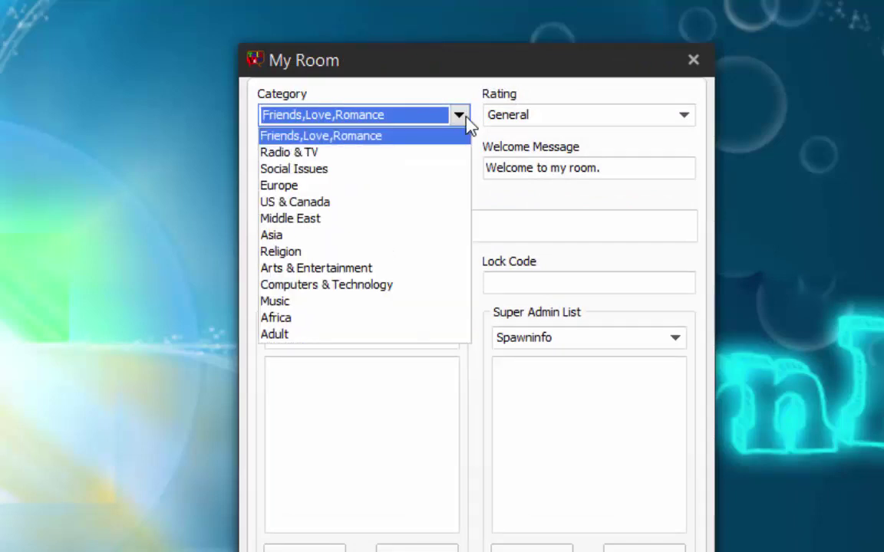
left_click(327, 223)
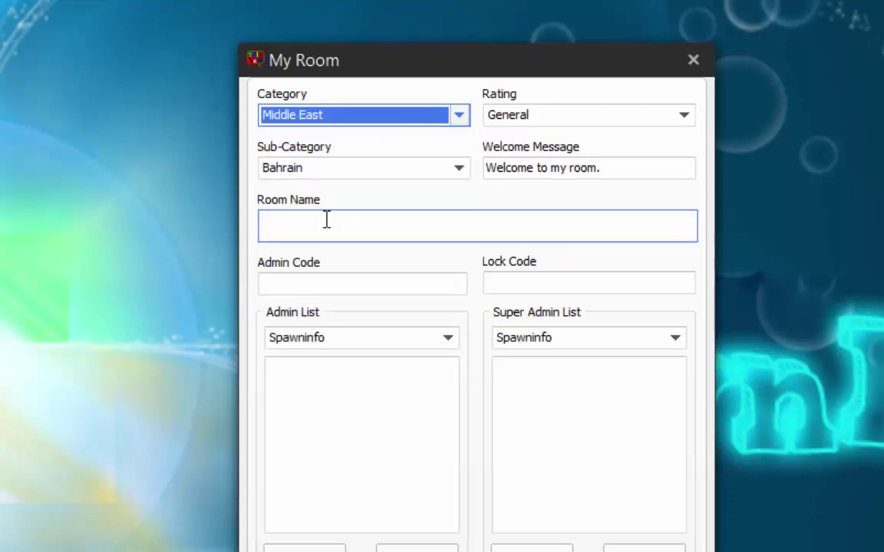
left_click(685, 116)
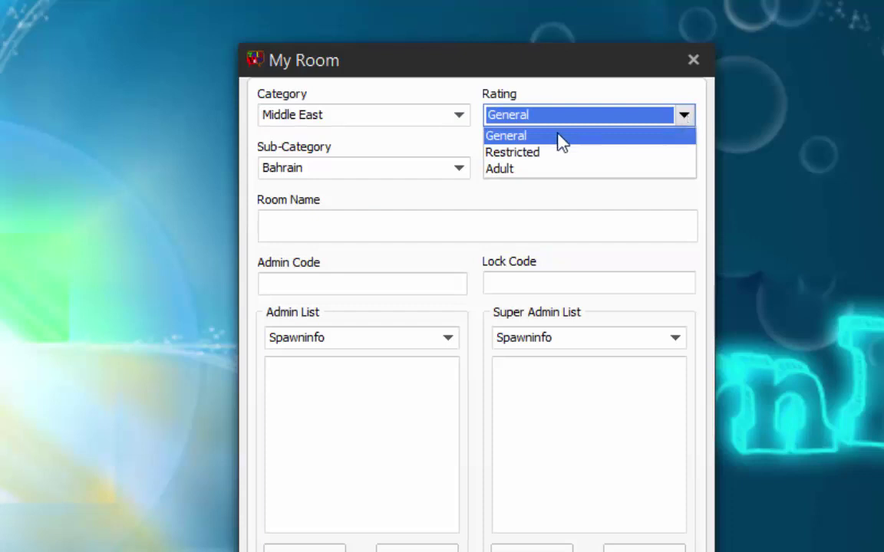
left_click(515, 140)
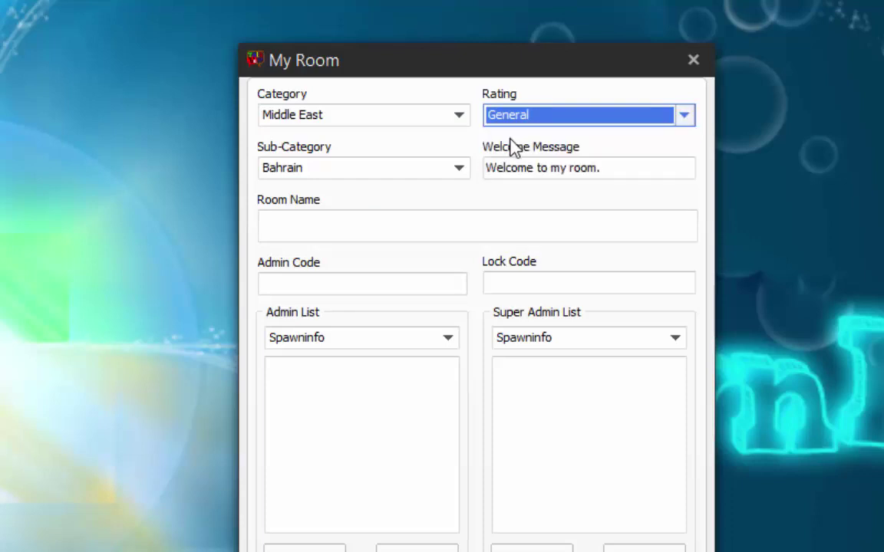
left_click(465, 172)
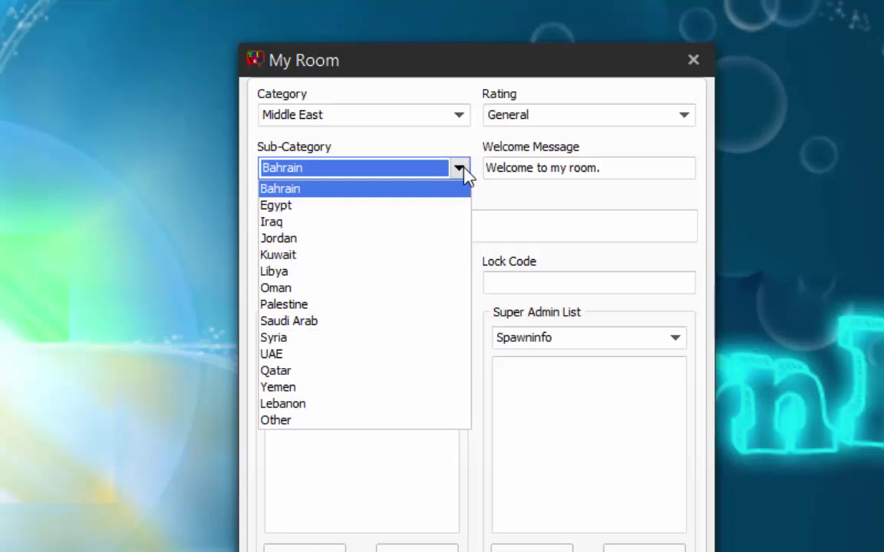
left_click(408, 207)
left_click(396, 227)
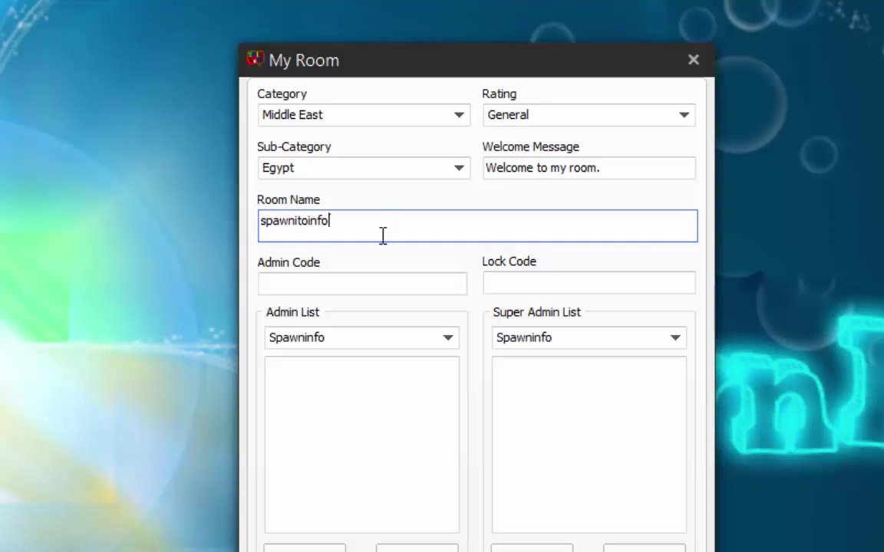
left_click(351, 286)
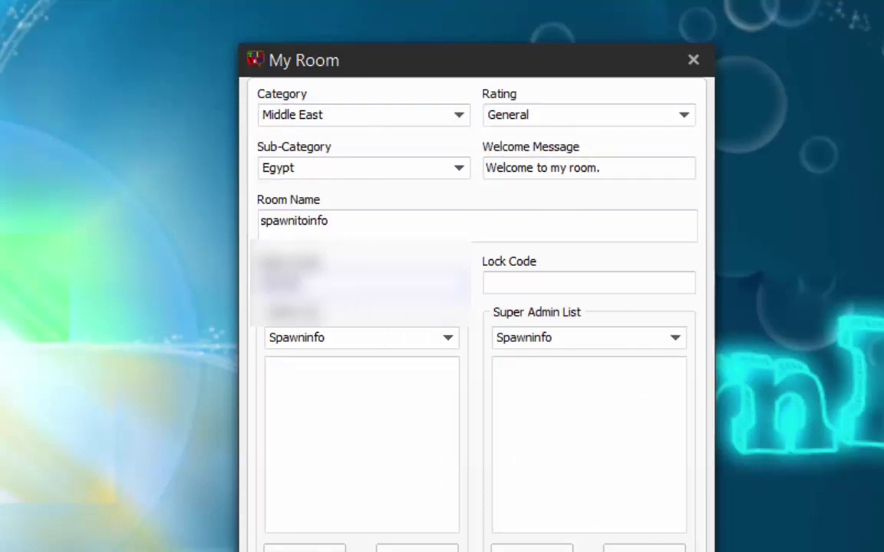
key("Return")
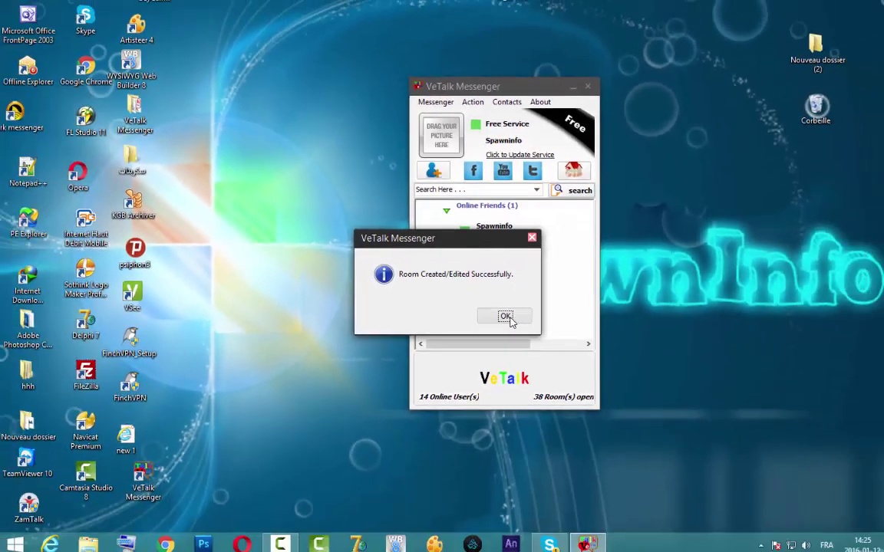
Dismiss the success message and open the spawnitoinfo room via Action › Open My Room.
left_click(477, 471)
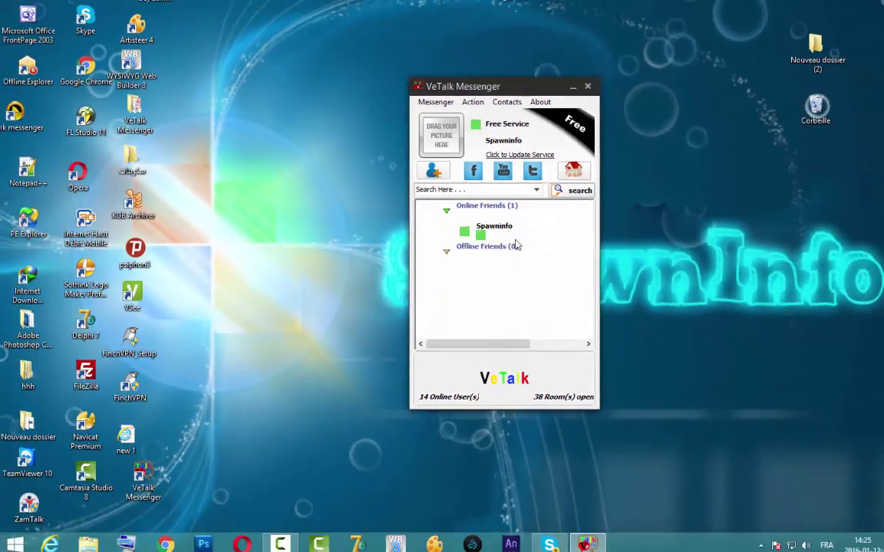
left_click(479, 108)
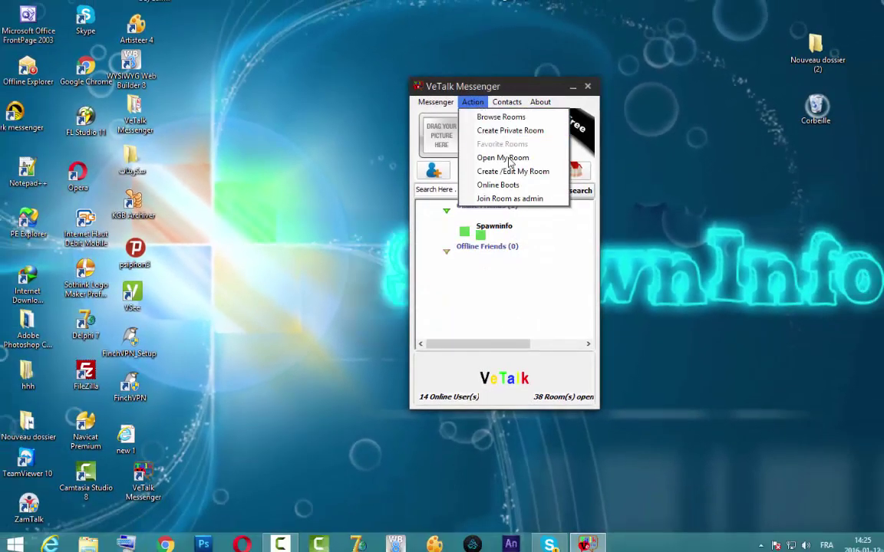
left_click(506, 159)
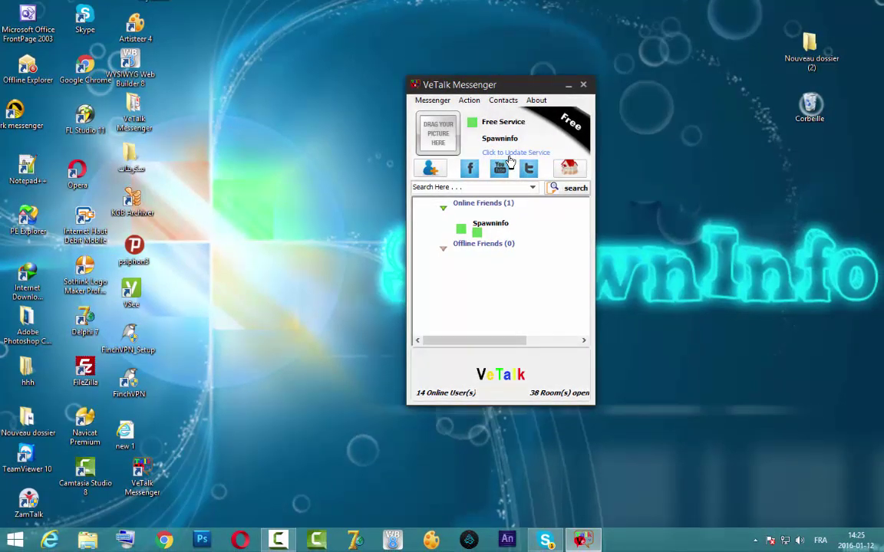
left_click(568, 89)
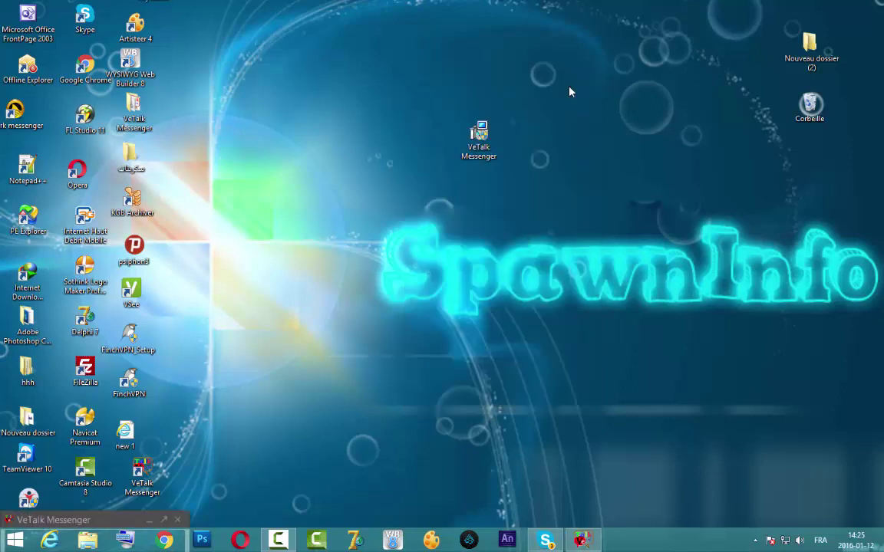
left_click(151, 521)
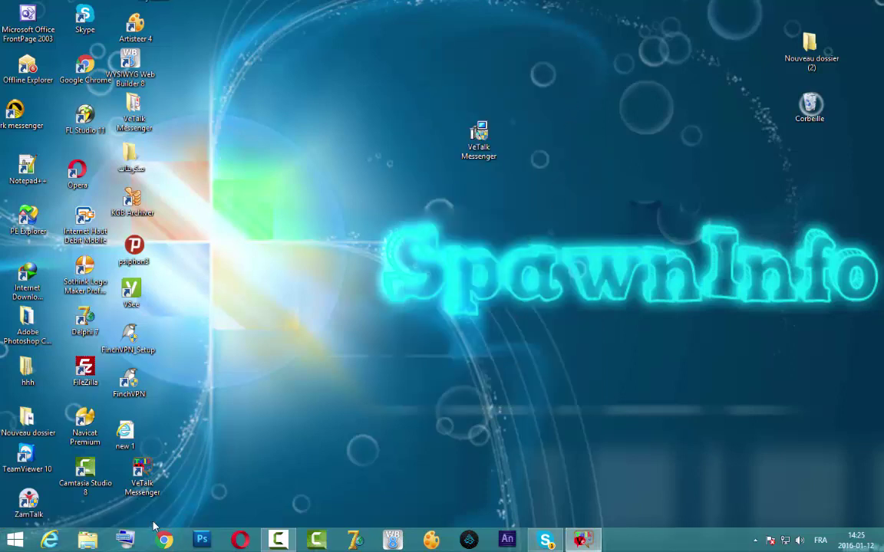
left_click(583, 541)
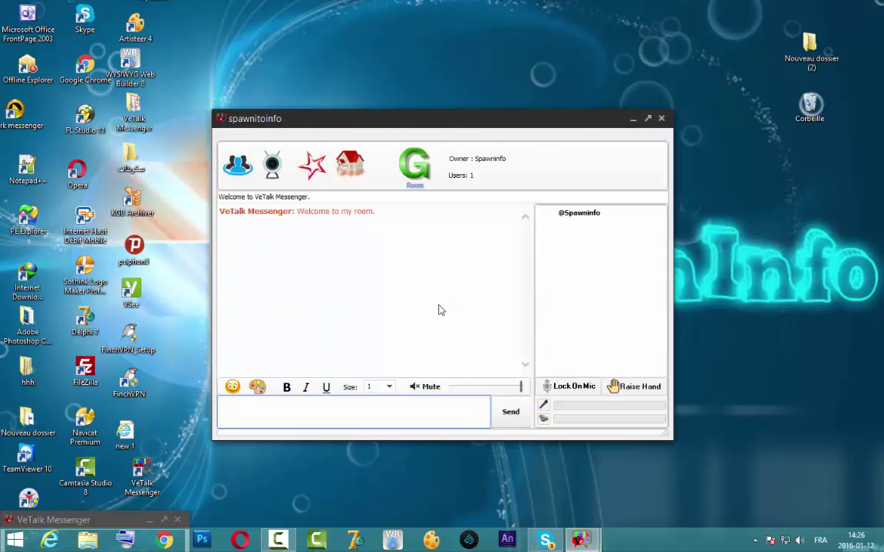
left_click(570, 226)
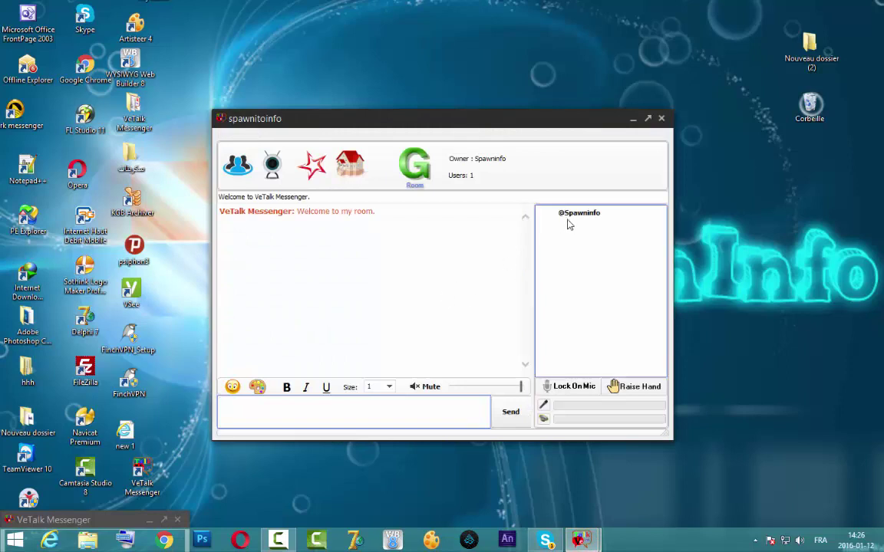
key("alt")
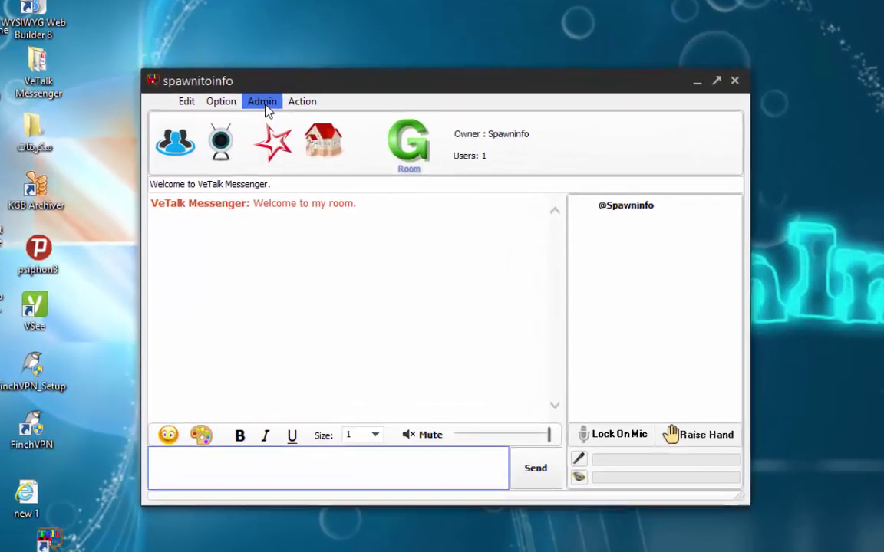
left_click(303, 134)
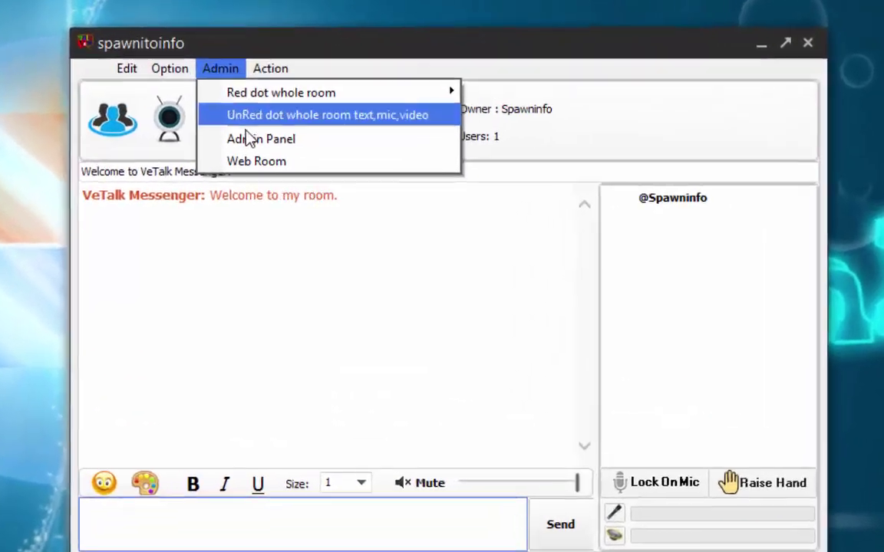
left_click(261, 141)
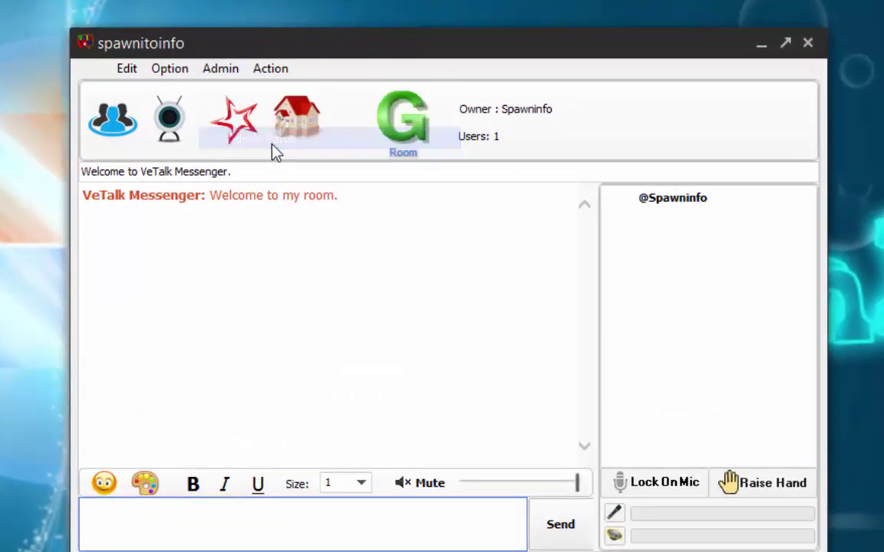
left_click_drag(196, 0, 563, 12)
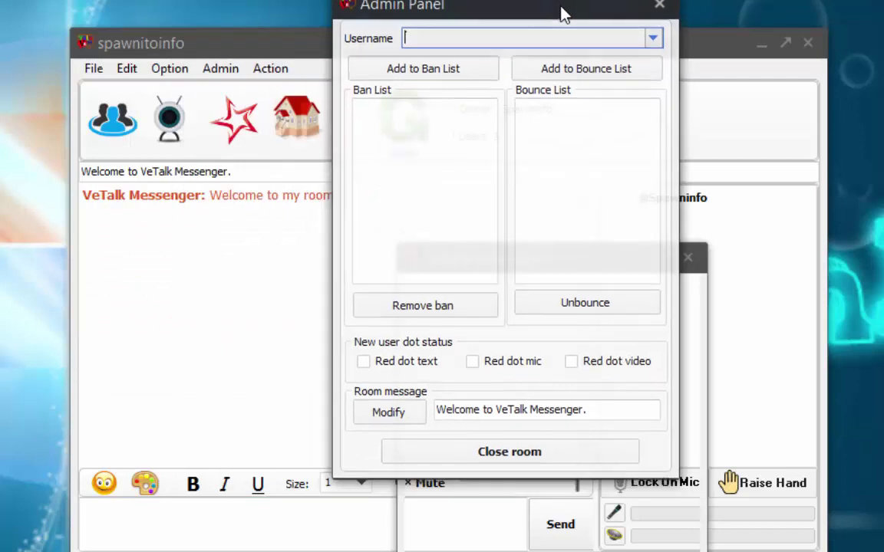
left_click(456, 158)
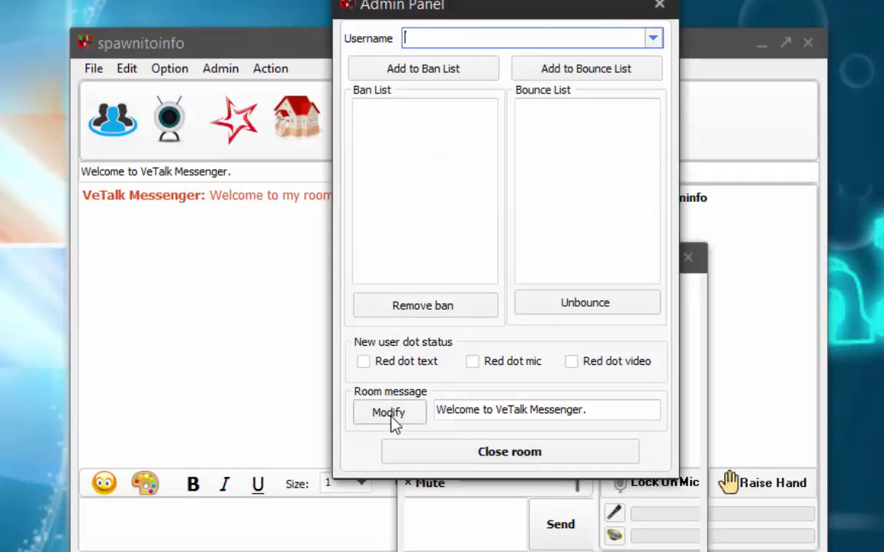
left_click(659, 7)
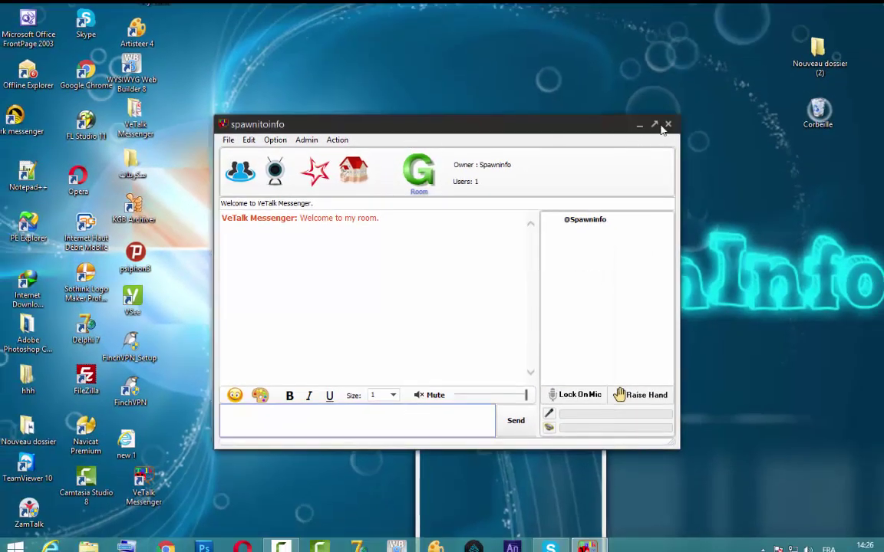
left_click(667, 125)
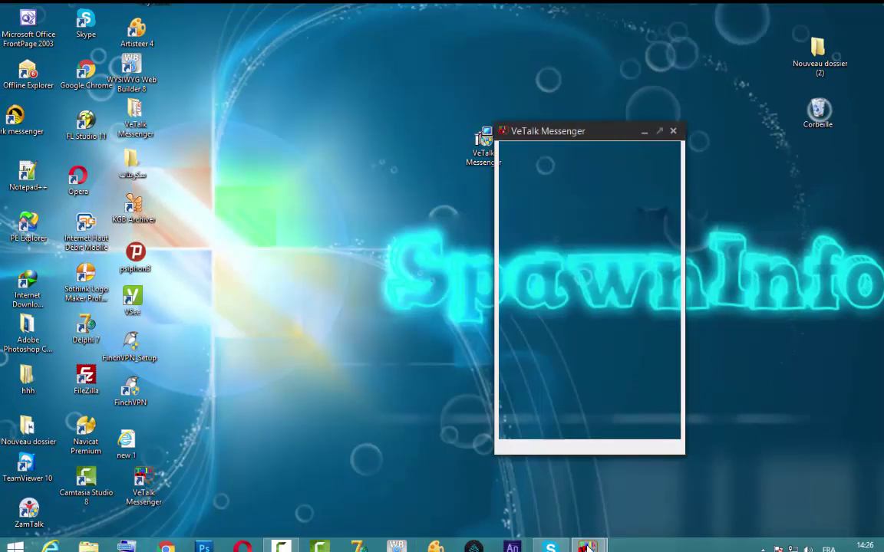
mouse_move(587, 546)
left_click(649, 489)
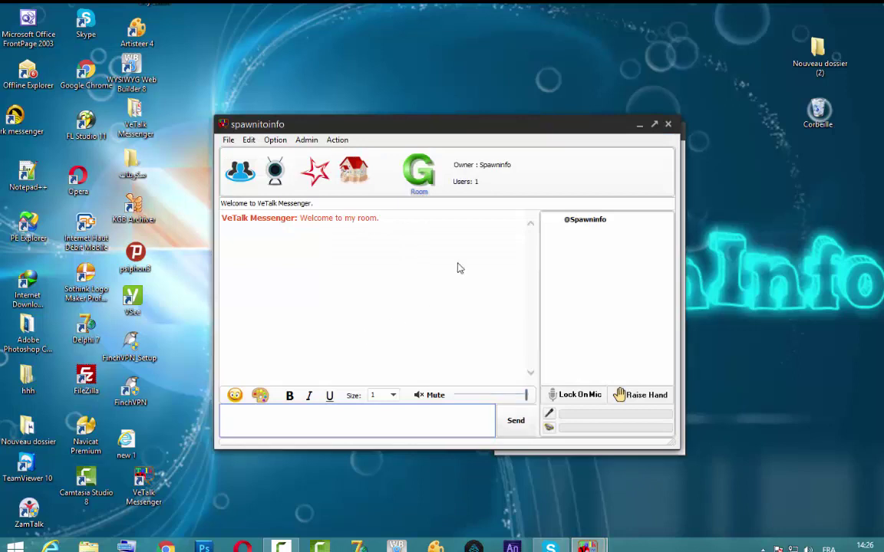
Browse rooms under Middle East › Egypt to confirm spawnitoinfo is listed.
left_click(361, 172)
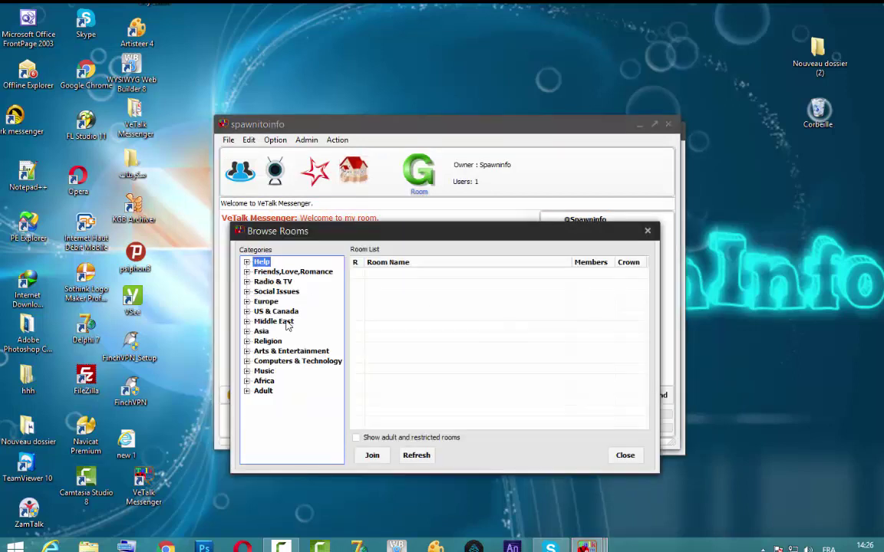
left_click(247, 303)
left_click(246, 262)
left_click(247, 322)
left_click(275, 312)
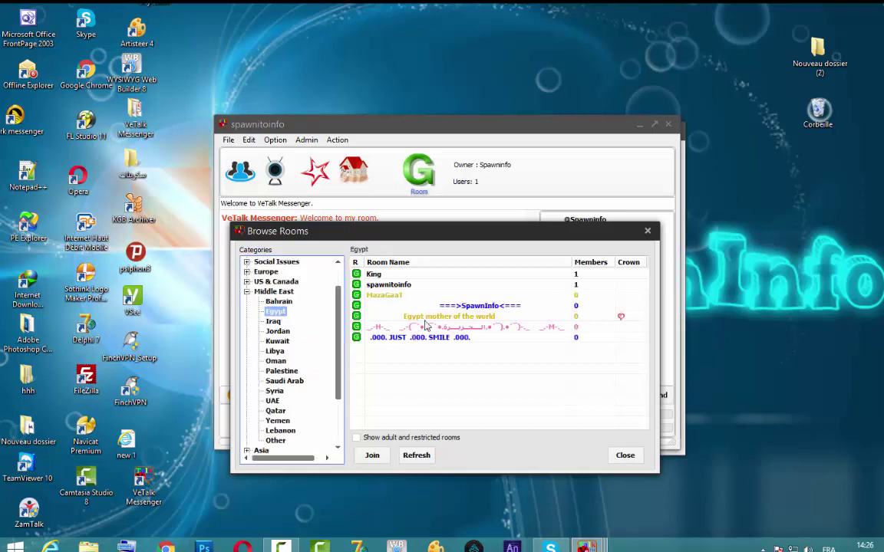
left_click(647, 230)
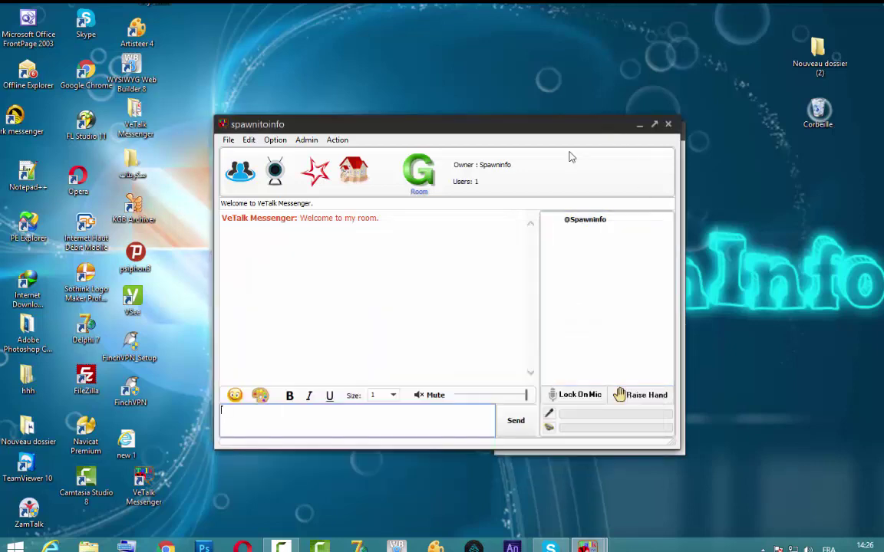
Close the spawnitoinfo room window.
left_click_drag(570, 153, 540, 138)
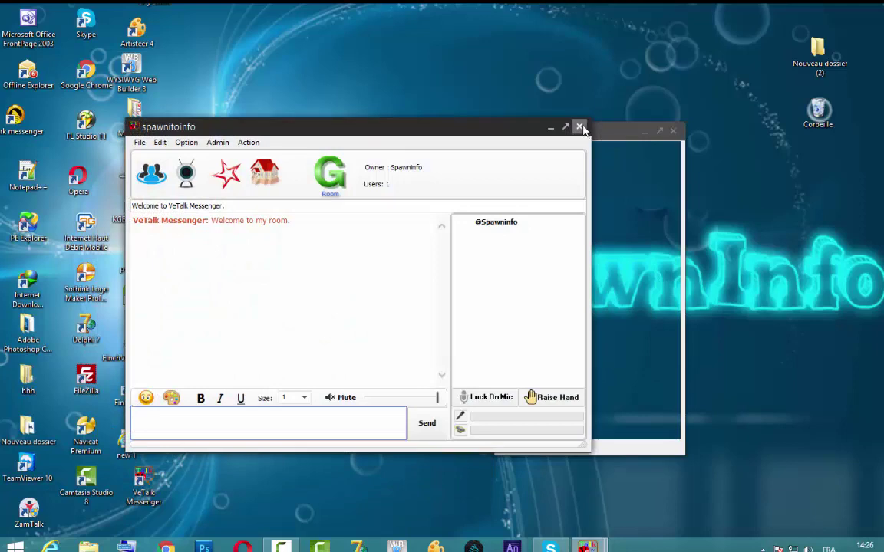
left_click(579, 127)
left_click(284, 547)
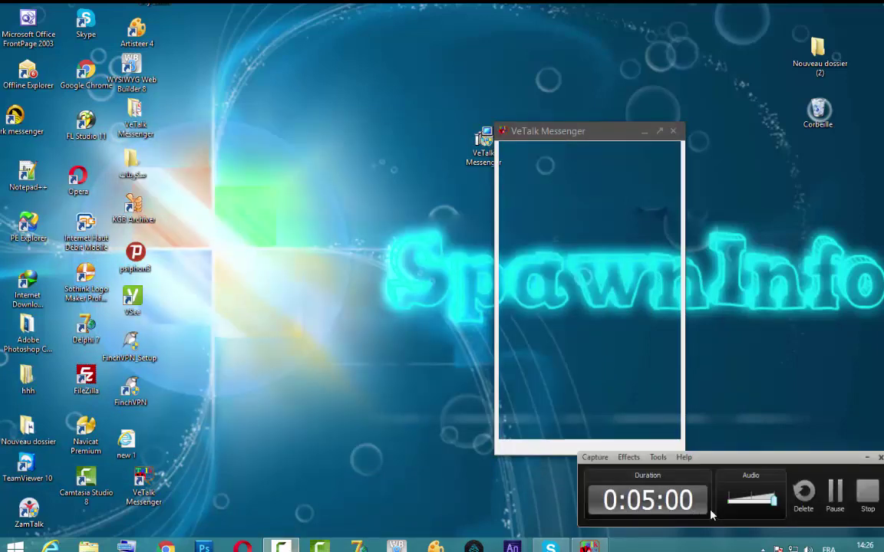